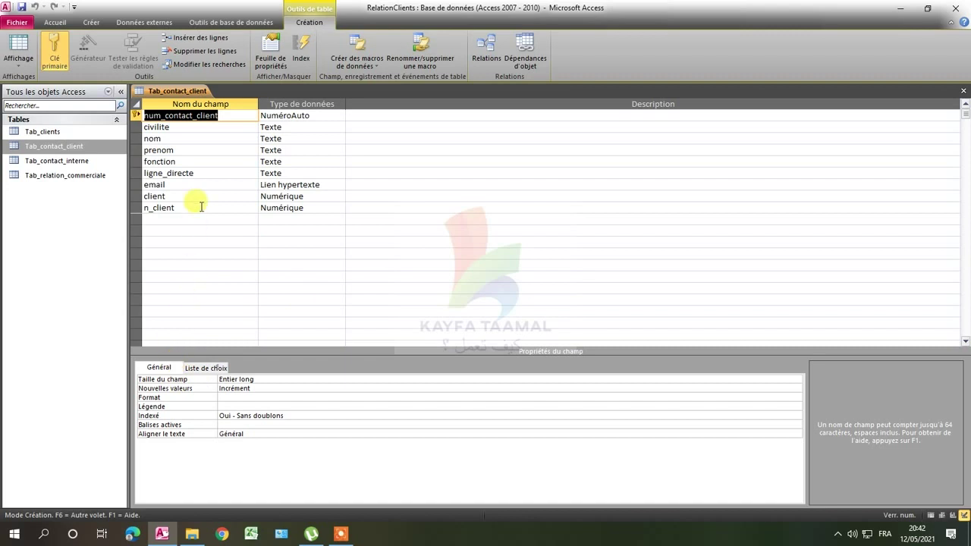
Examine the general and lookup properties and the data types of the text fields in Tab_contact_client
click(185, 161)
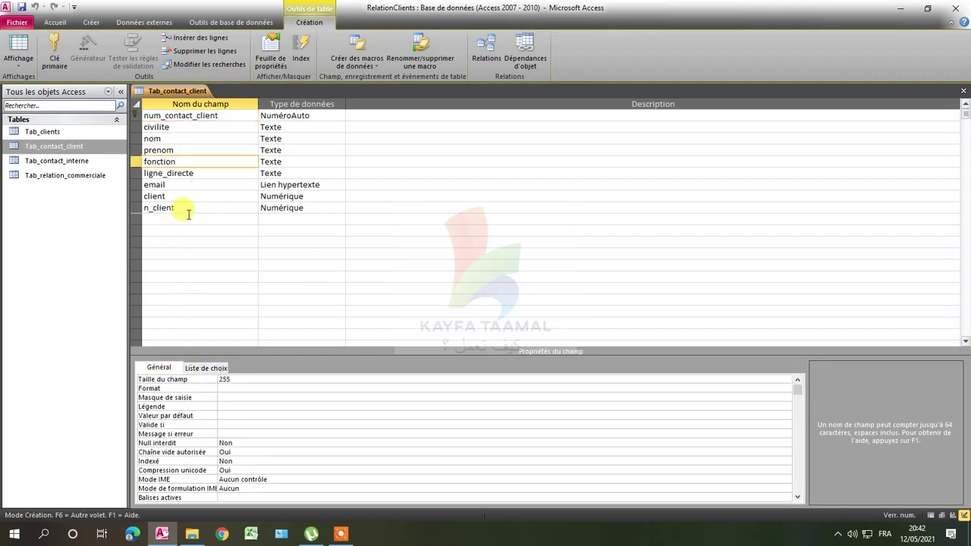
click(276, 151)
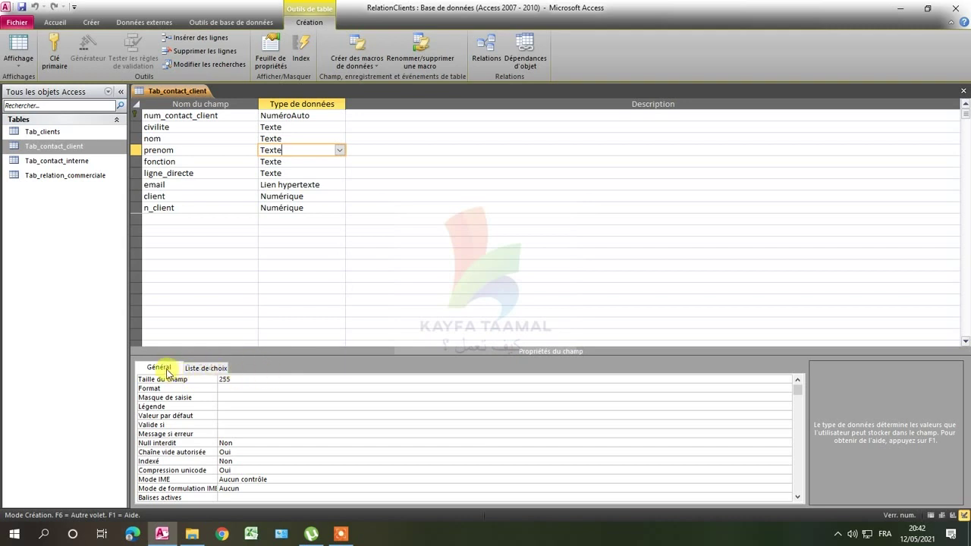
click(209, 372)
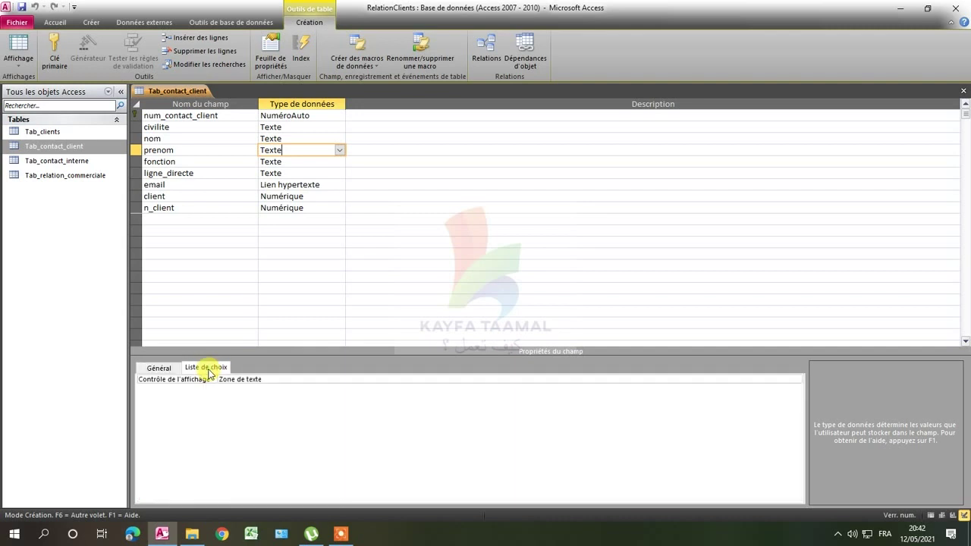
click(168, 369)
click(201, 370)
click(191, 207)
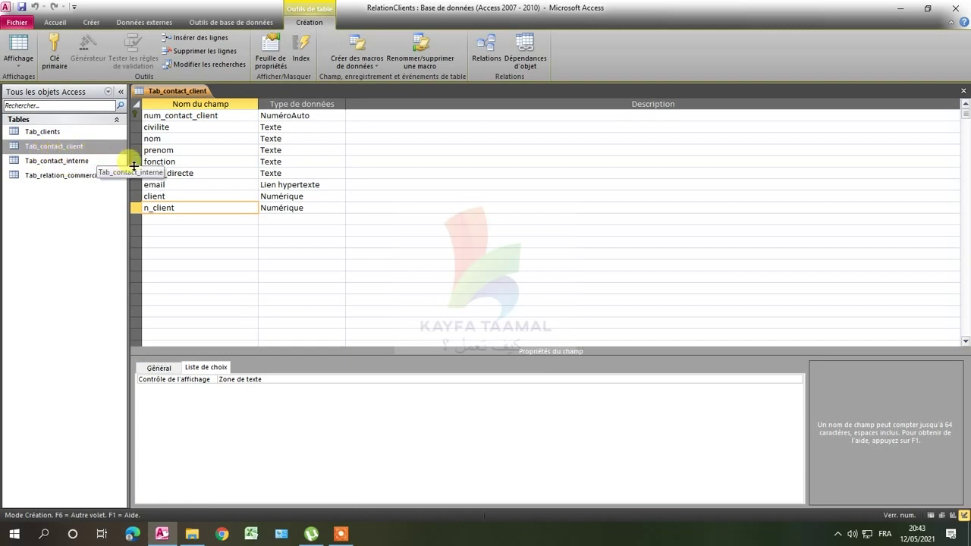
click(236, 127)
click(308, 127)
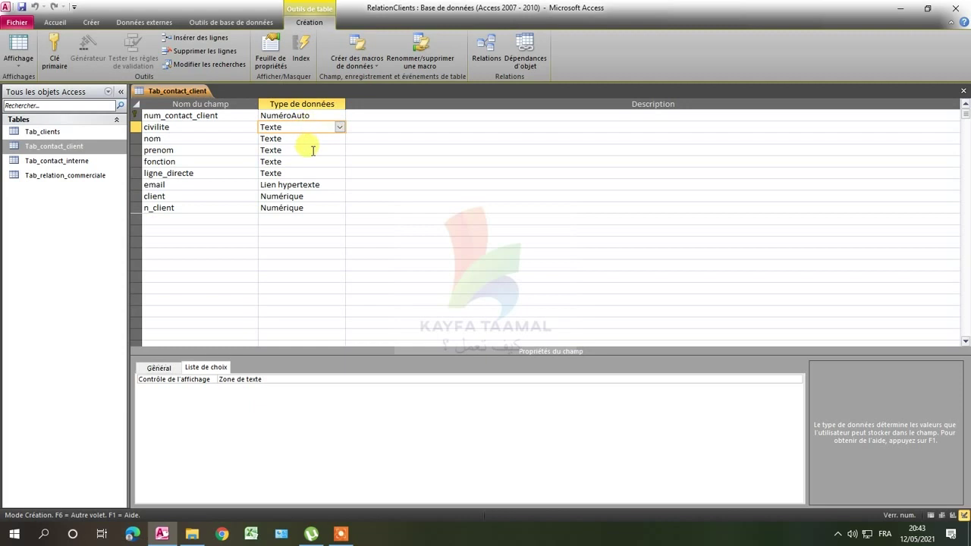
click(300, 139)
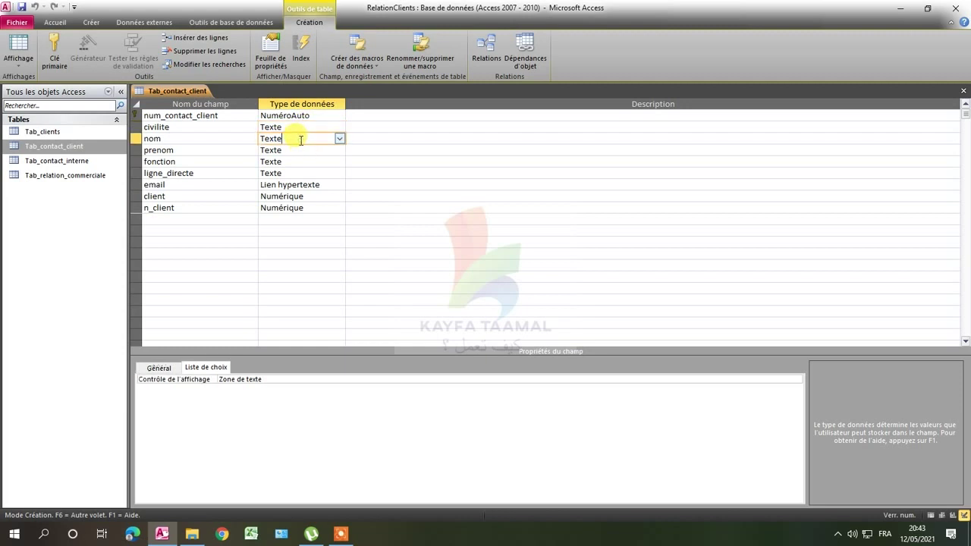
click(300, 148)
click(289, 127)
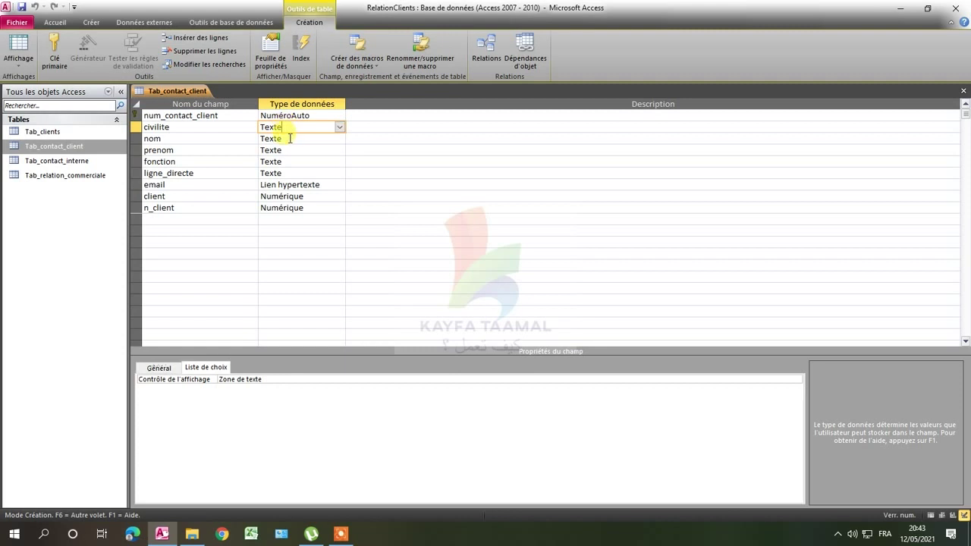
click(289, 139)
click(289, 152)
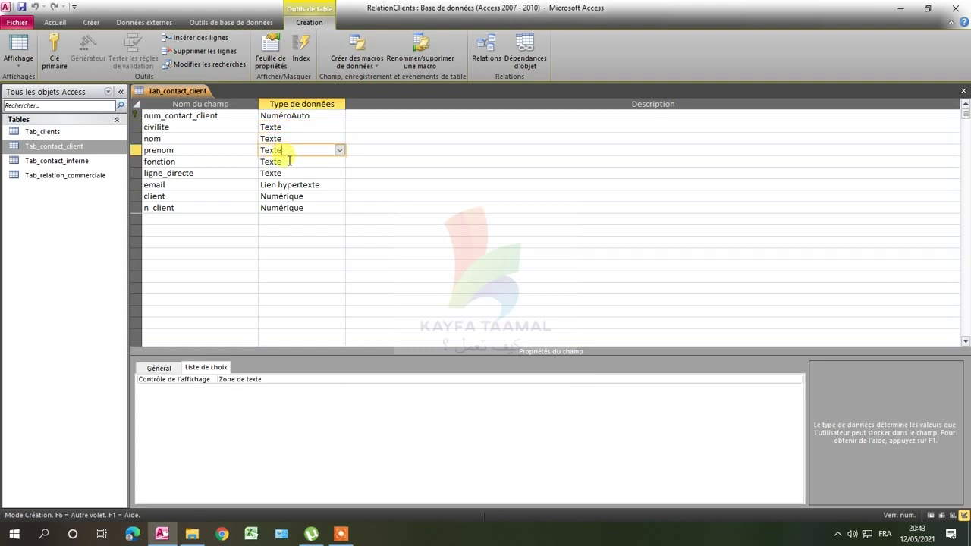
click(288, 161)
click(289, 173)
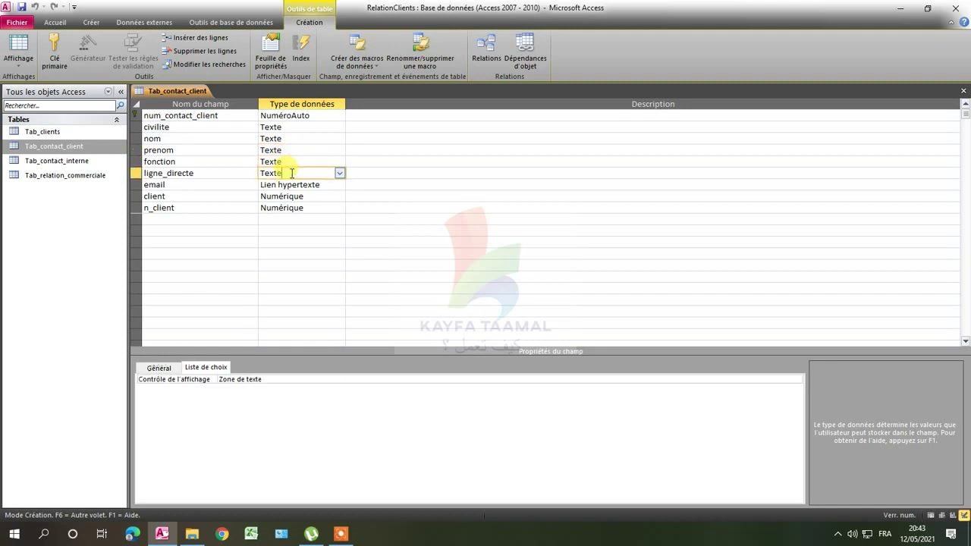
click(296, 127)
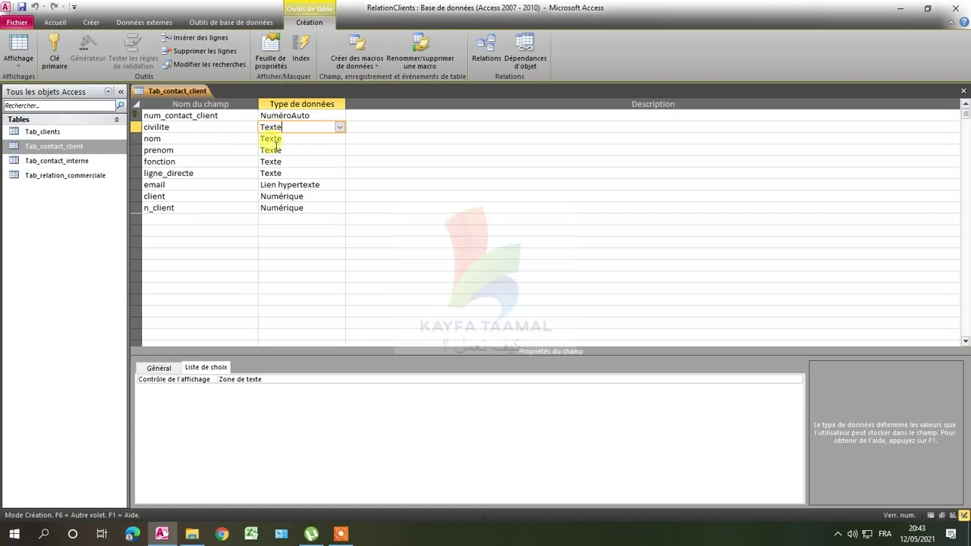
click(275, 139)
Set the lookup display control of the civilite field to Zone de liste déroulante
click(290, 126)
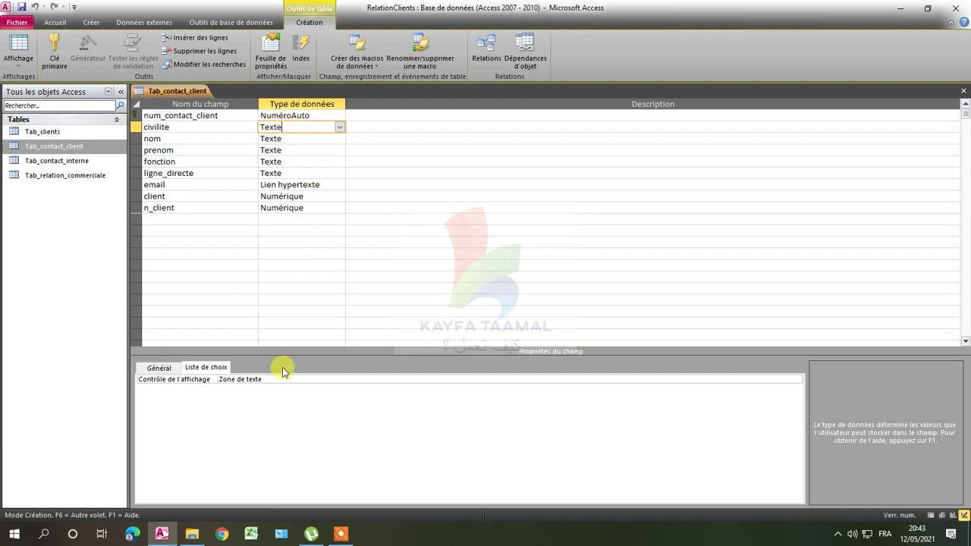
click(263, 379)
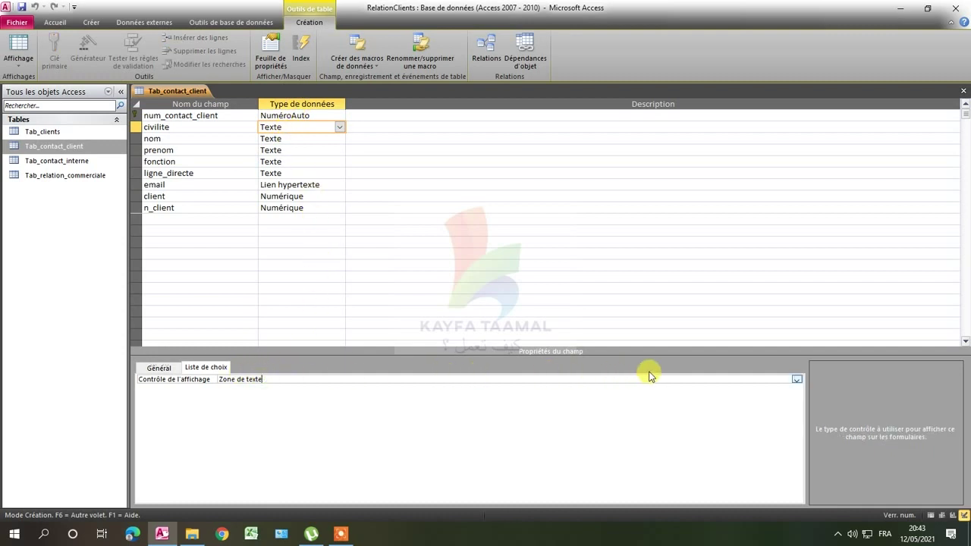
click(796, 379)
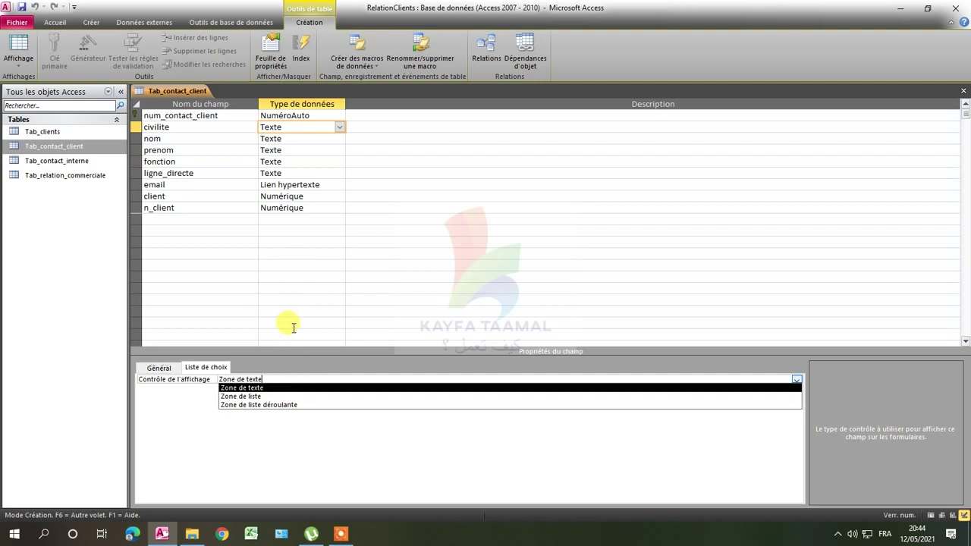
click(269, 406)
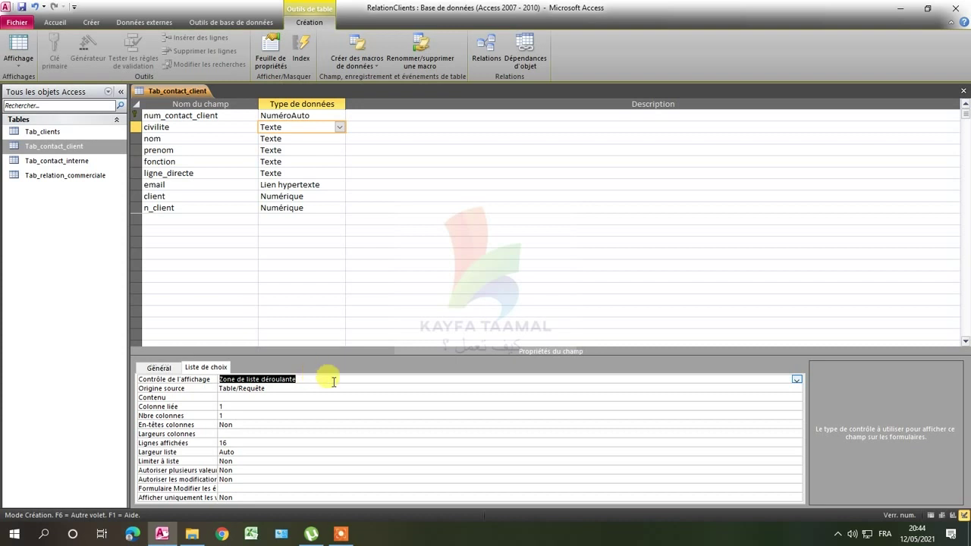
Set civilite's Origine source to Liste valeurs and its Contenu to Monsieur;Madame;Mademoiselle
click(237, 387)
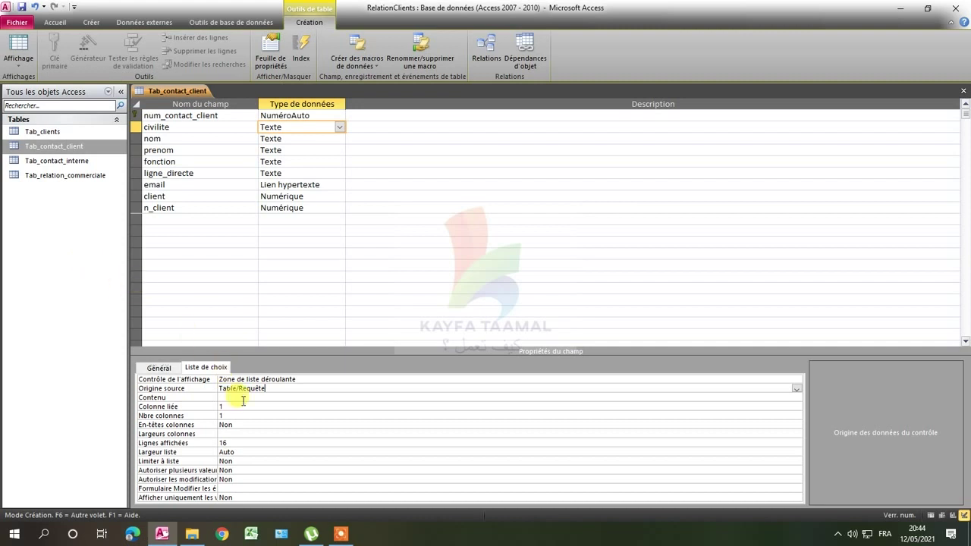
click(269, 391)
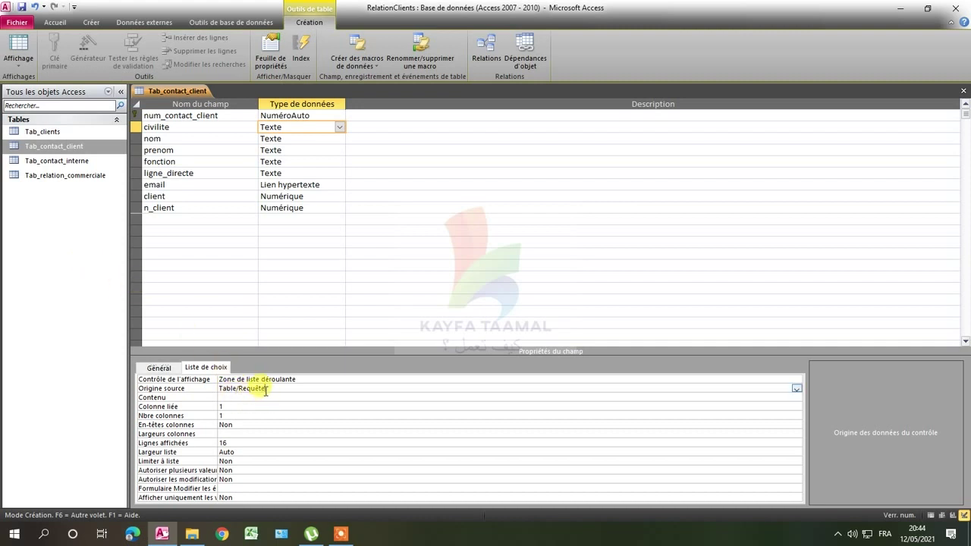
click(798, 388)
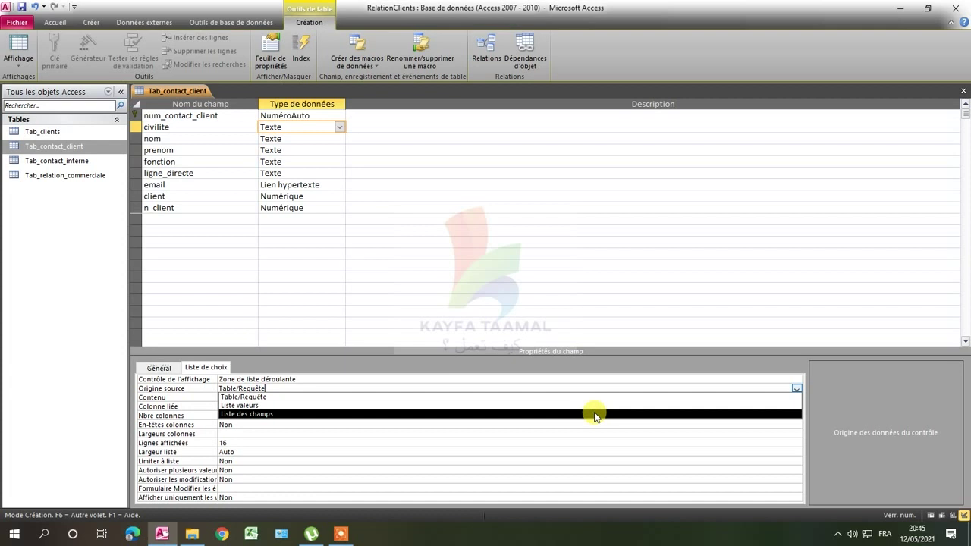
click(517, 411)
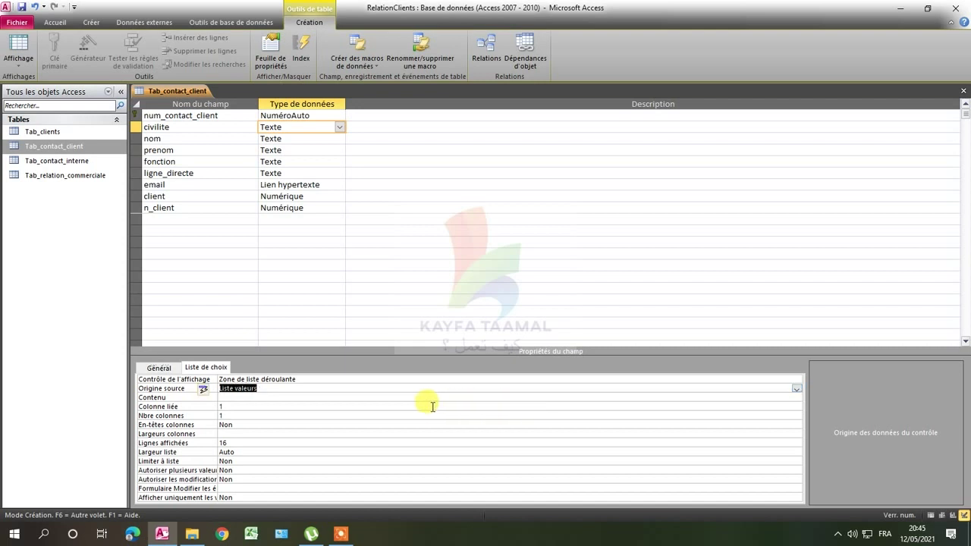
click(257, 397)
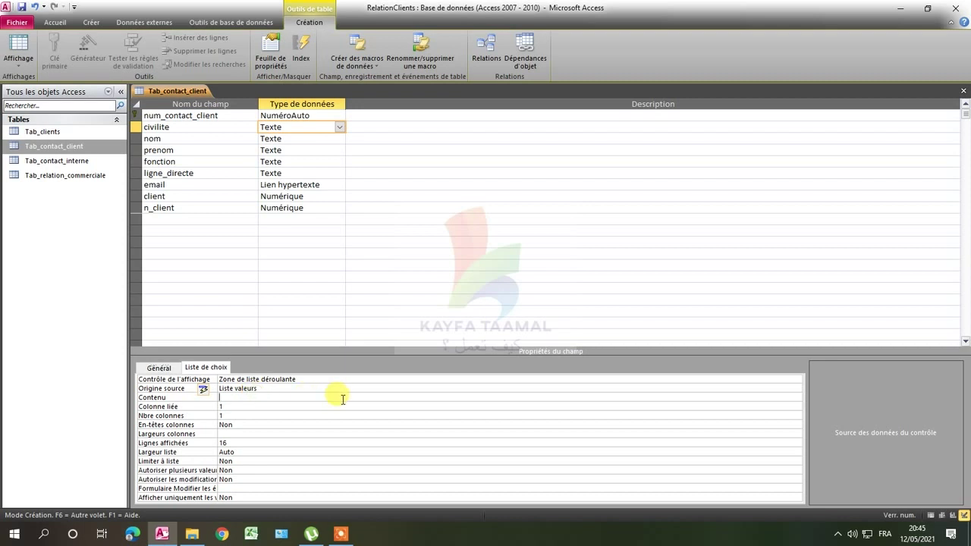
text(Monsieur;Madame;Mademoiselle)
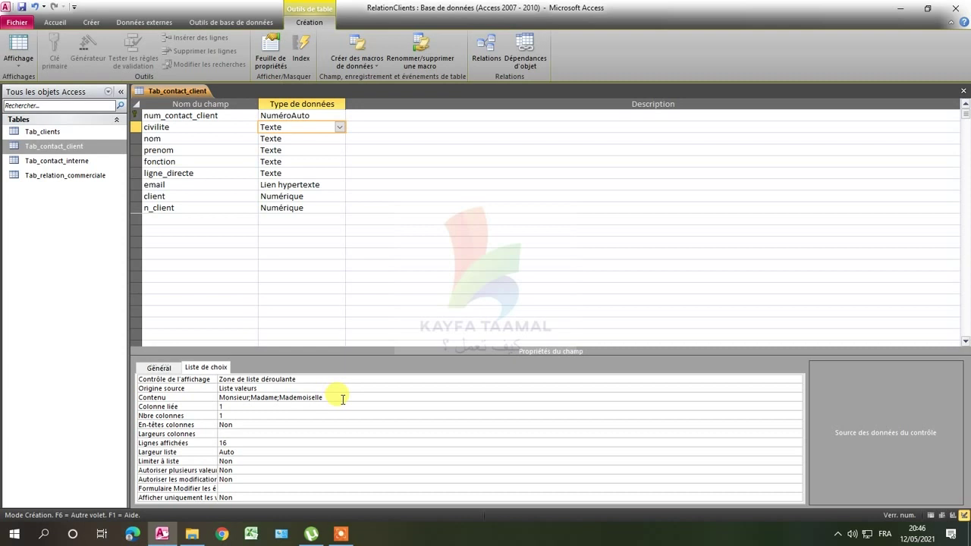
key(Return)
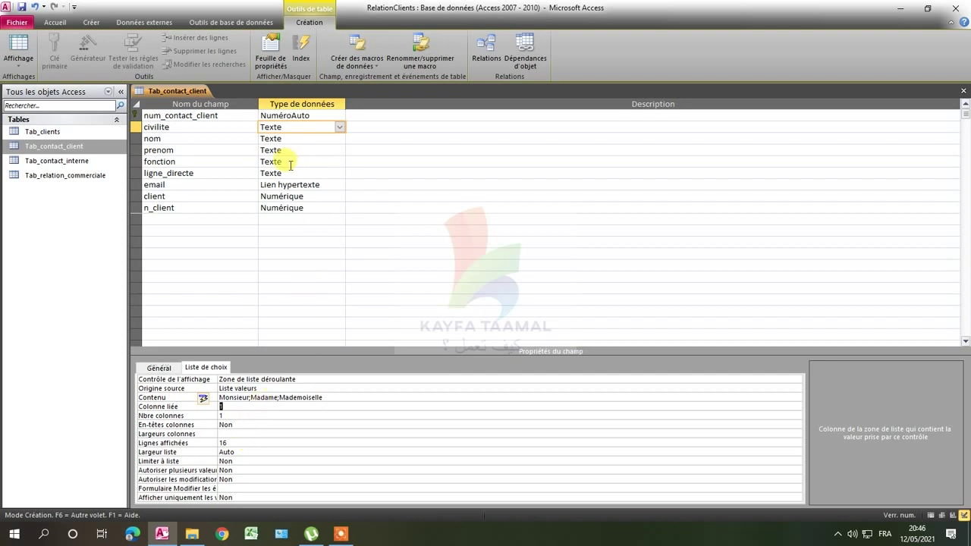
Review the data types available for civilite and its Limiter à liste lookup property
click(340, 127)
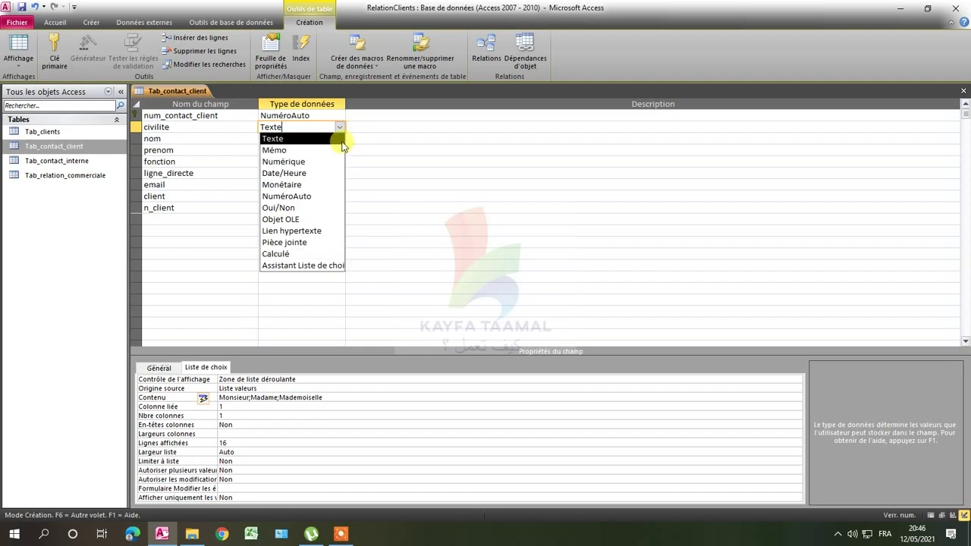
click(370, 125)
click(371, 127)
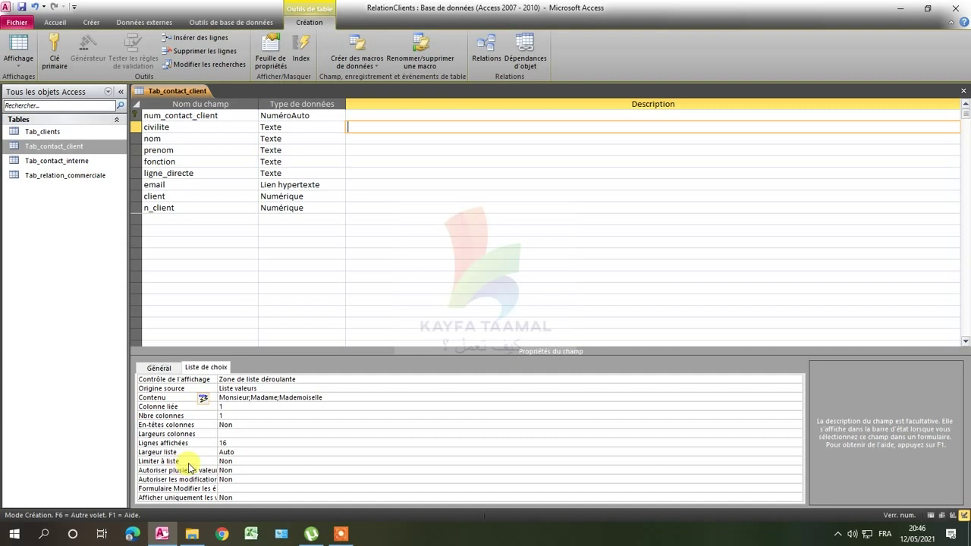
click(302, 136)
click(296, 126)
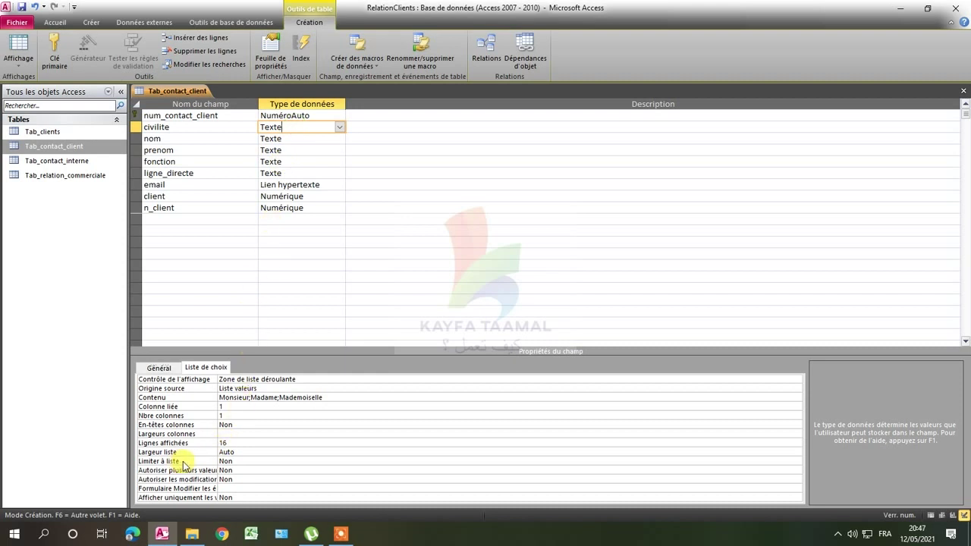
click(237, 461)
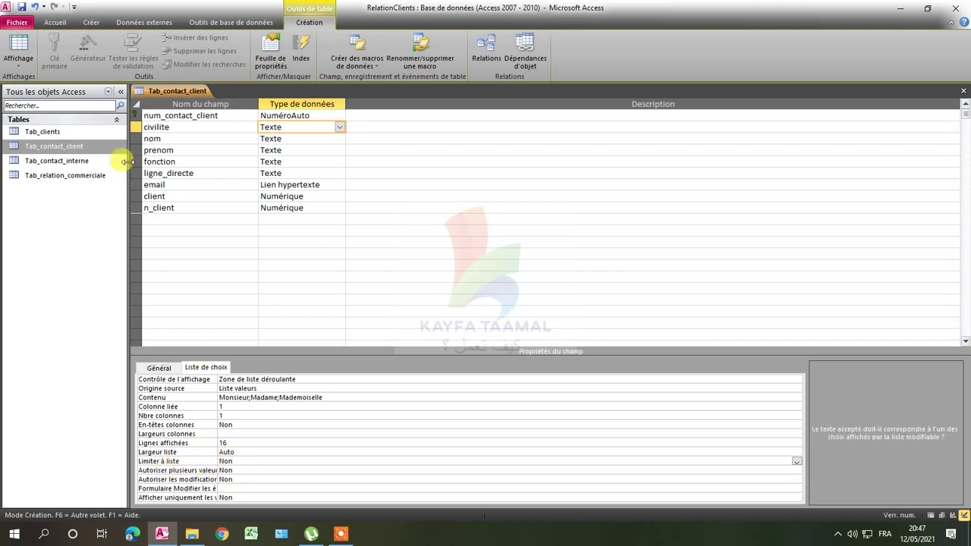
Save the Tab_contact_client design and open the table as a datasheet
right_click(177, 92)
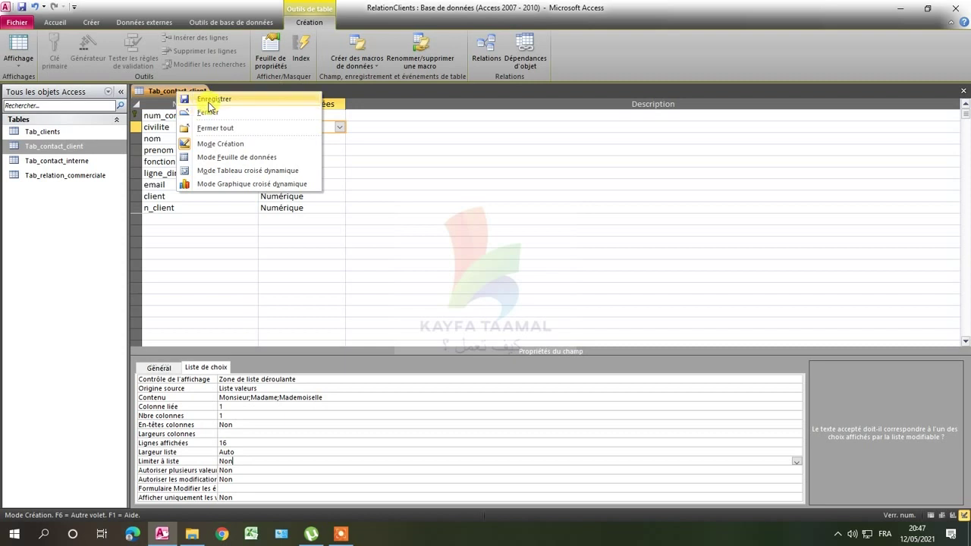
click(203, 99)
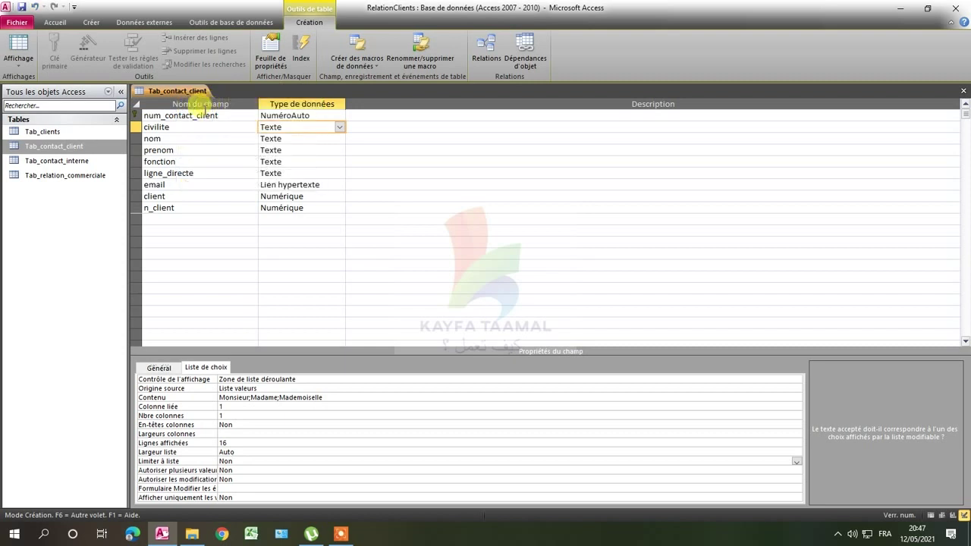
double_click(82, 146)
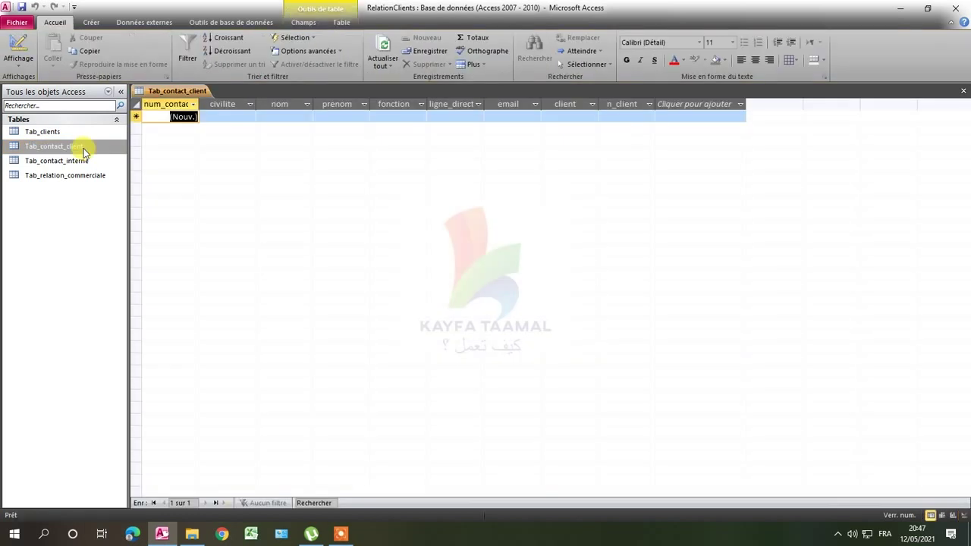
Choose Monsieur from the civilite value list in the new record
click(238, 116)
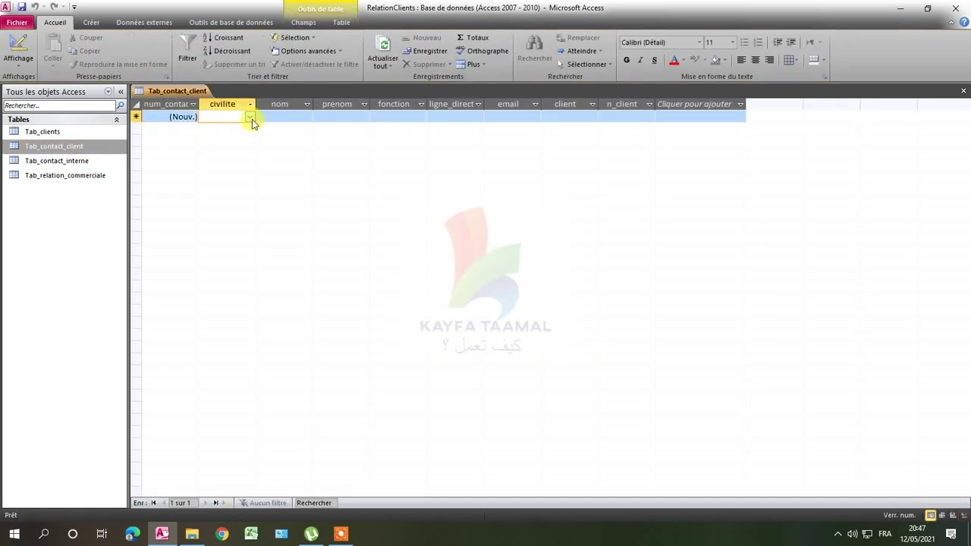
click(249, 117)
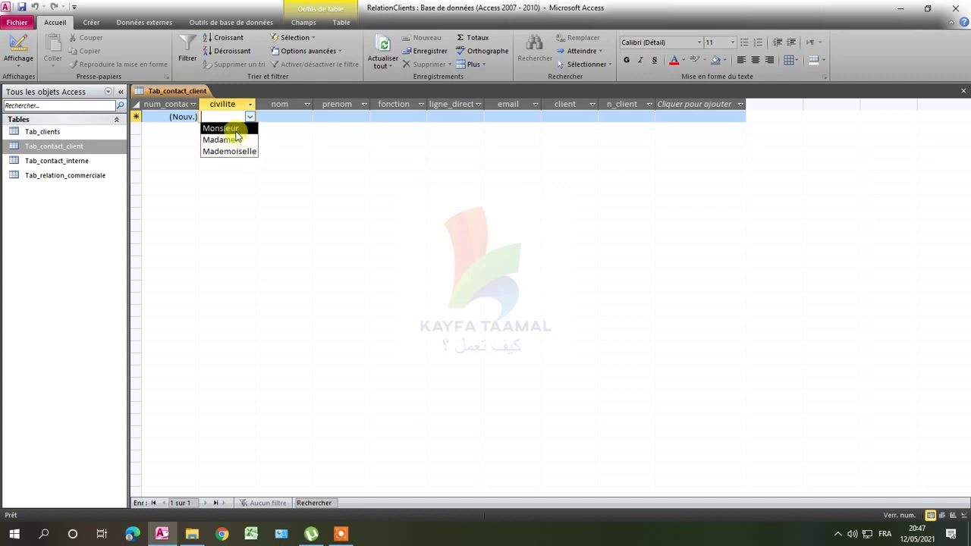
click(234, 131)
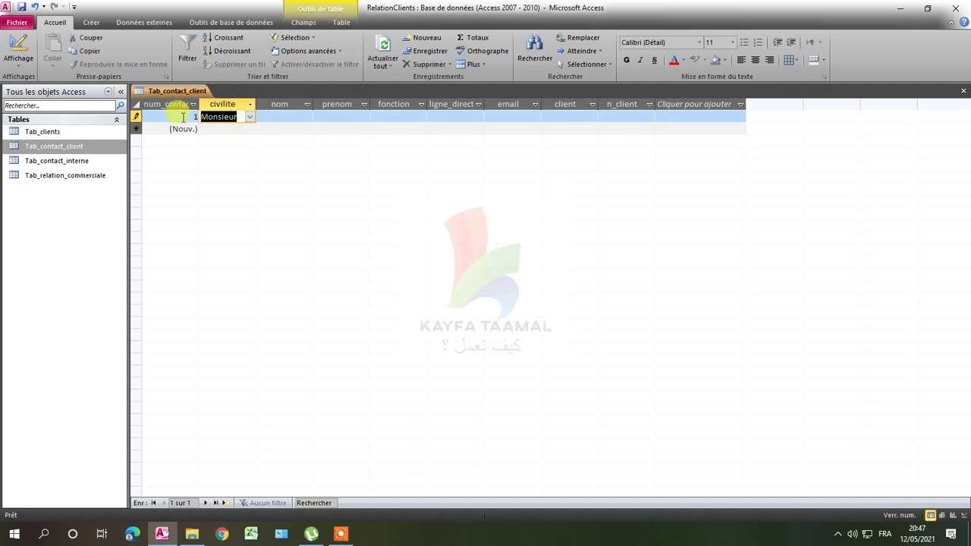
Replace the first record's civilite with the off-list value kkkk, commit the record and reselect that value
text(kkkk)
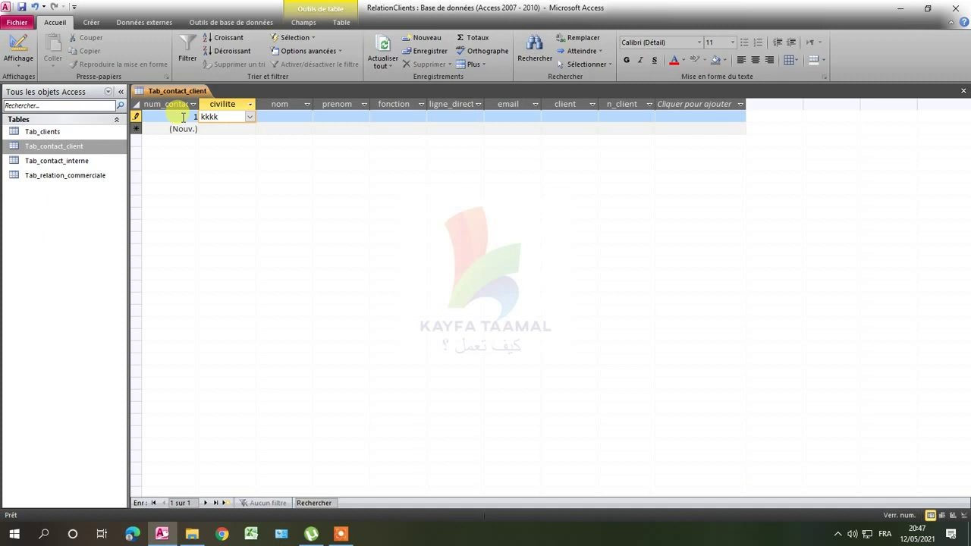
double_click(221, 118)
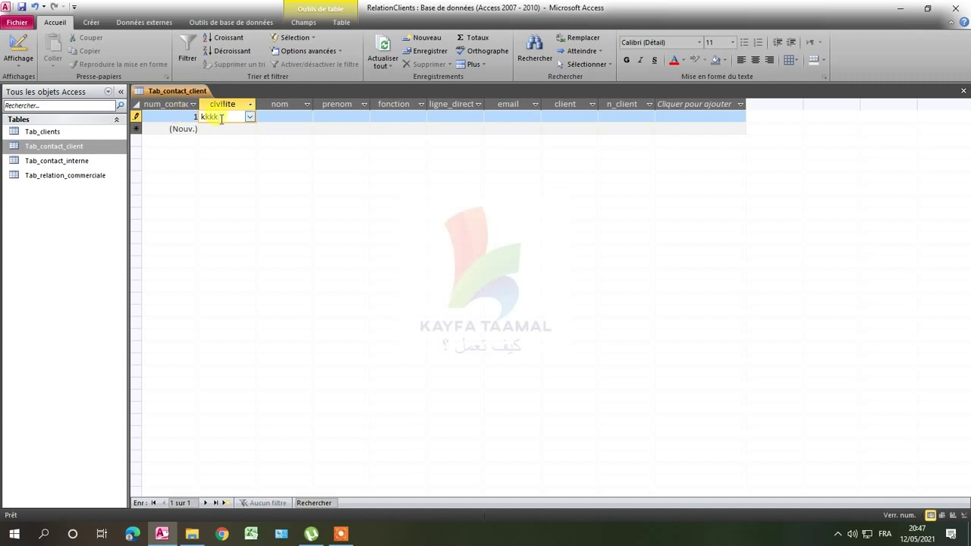
click(231, 118)
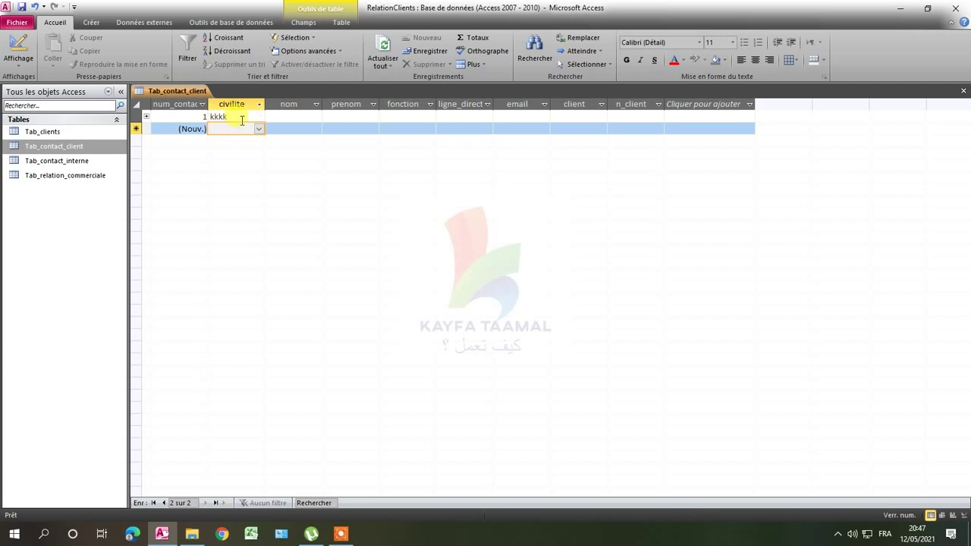
click(239, 117)
click(206, 116)
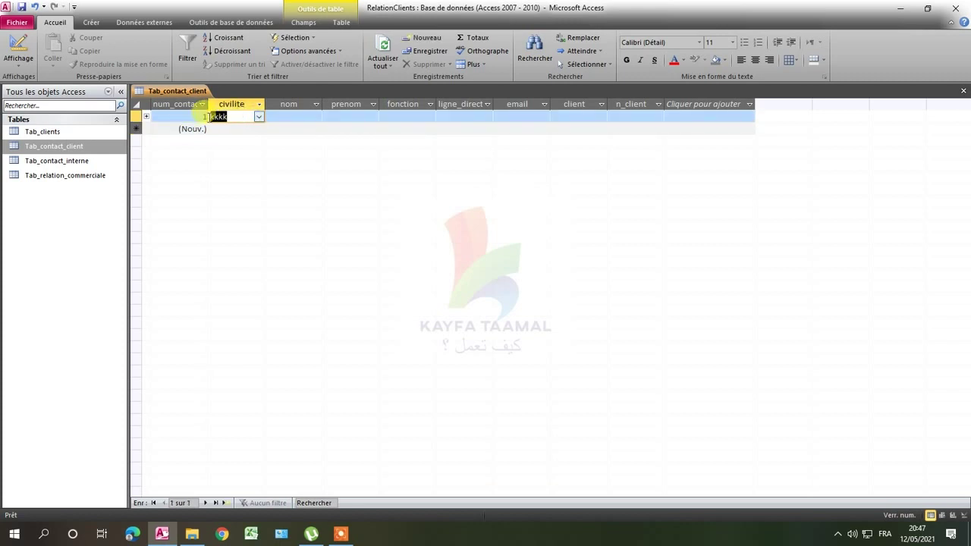
Clear the first record's civilite value and reopen Tab_contact_client in design view
key(Delete)
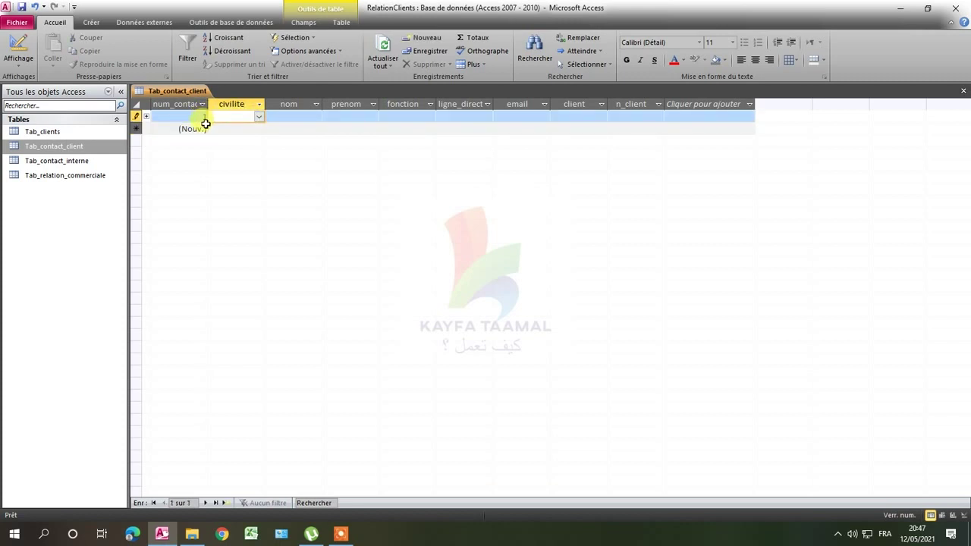
right_click(164, 91)
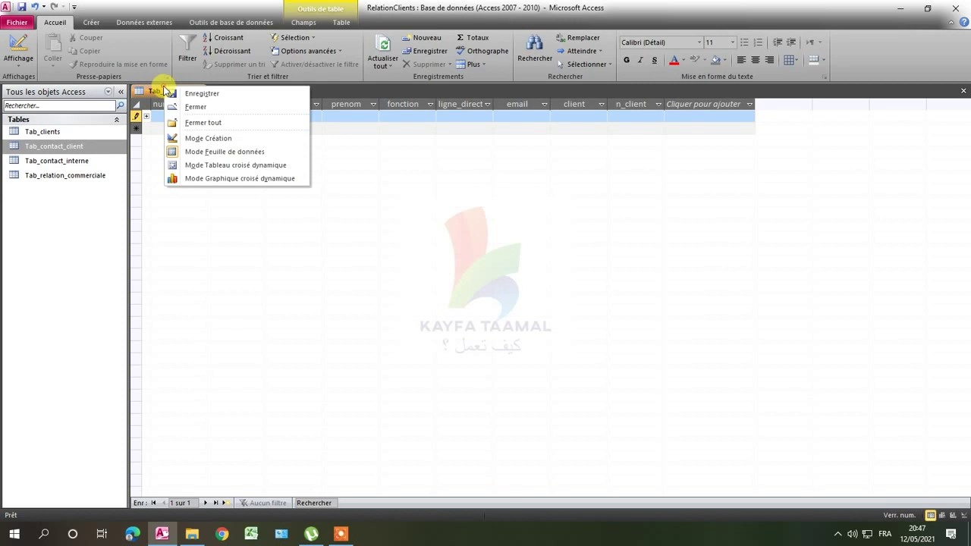
click(206, 139)
Set the civilite field's Limiter à liste lookup property to Oui
click(228, 461)
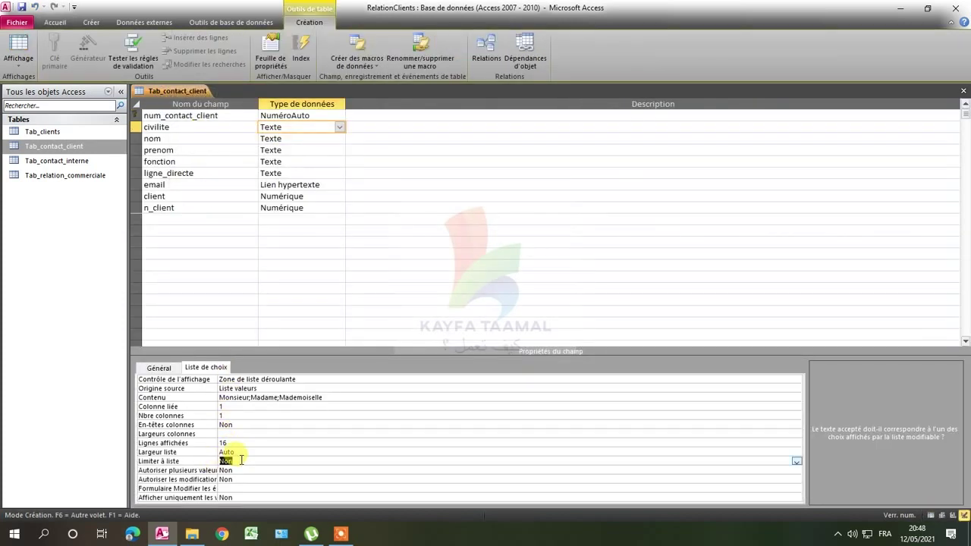
click(793, 462)
click(762, 470)
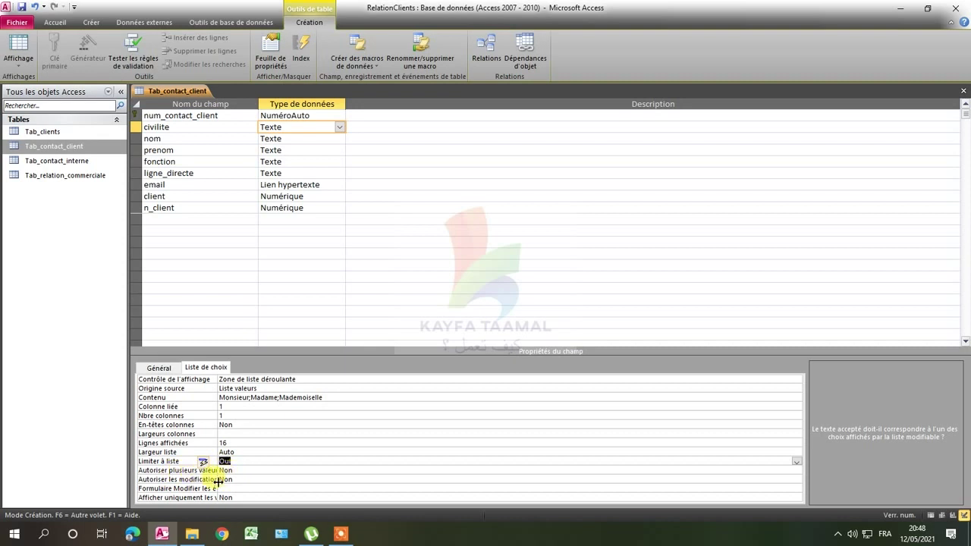
click(246, 479)
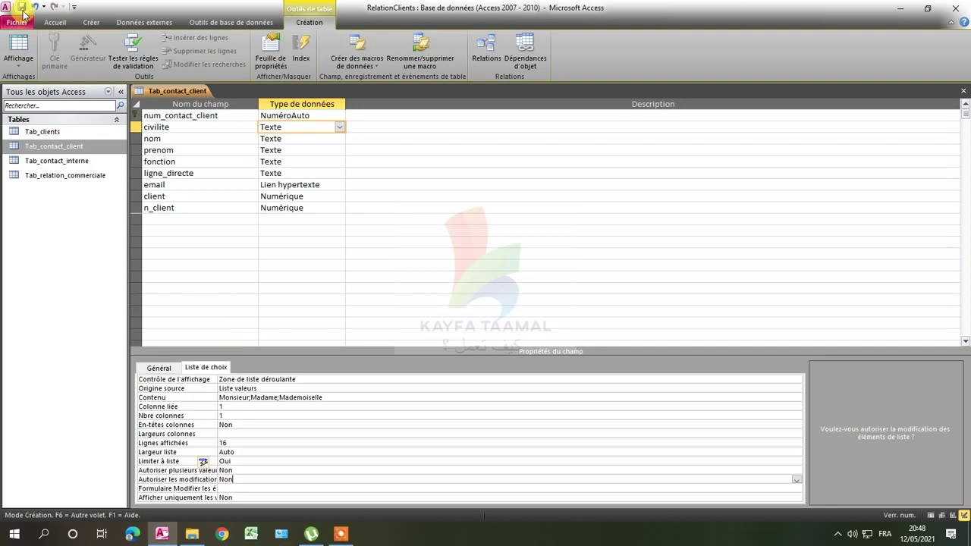
Save the Tab_contact_client design and switch the table to datasheet view
right_click(169, 91)
click(199, 100)
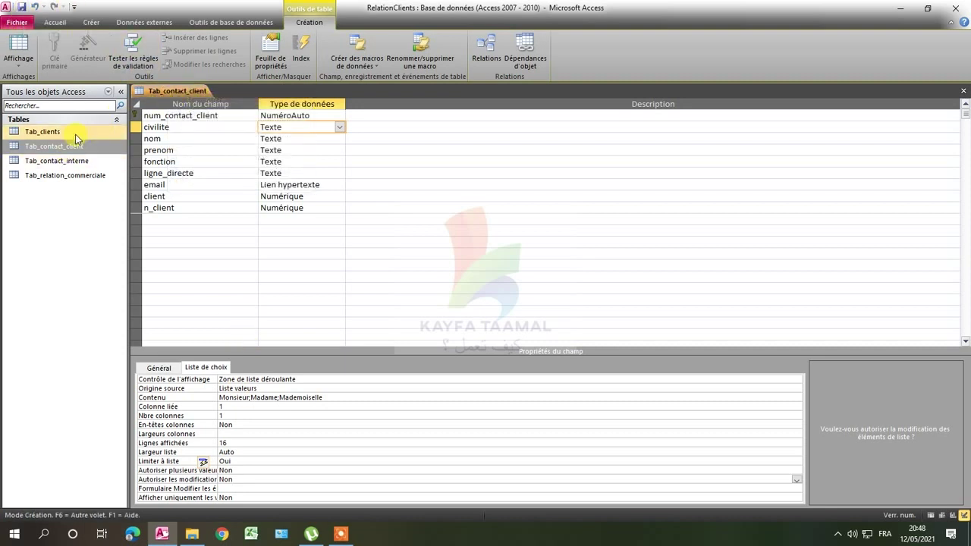
right_click(176, 88)
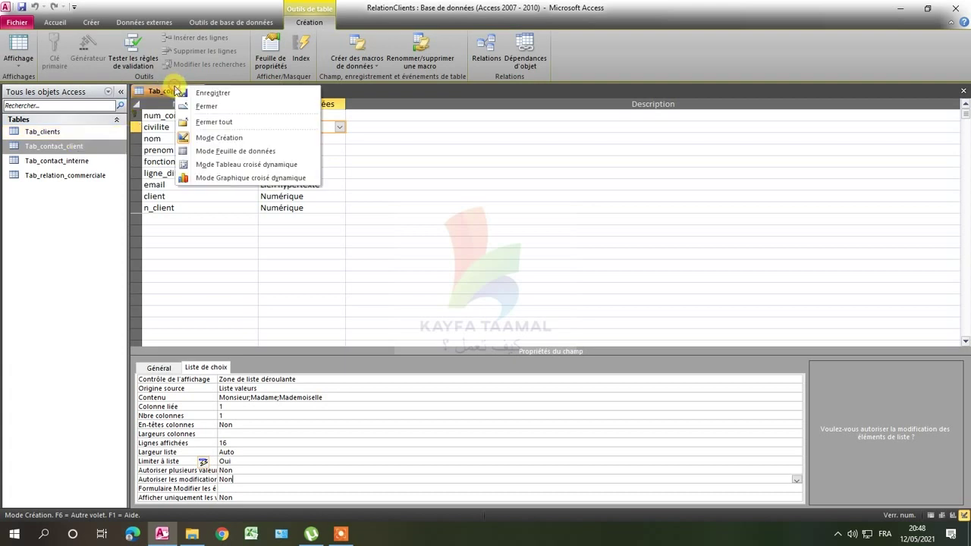
click(213, 140)
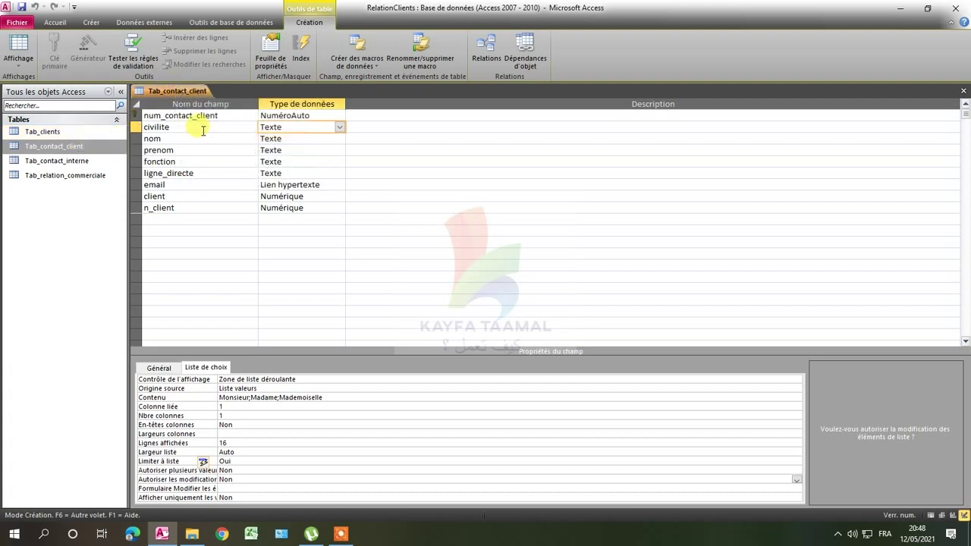
click(18, 47)
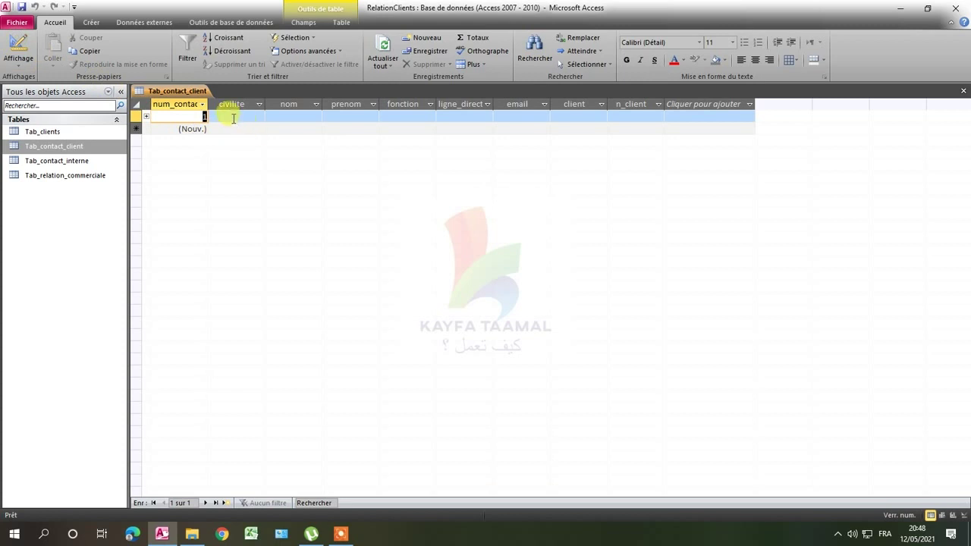
Choose Monsieur from the value list for the first record's civilite and commit the record
click(232, 117)
click(260, 119)
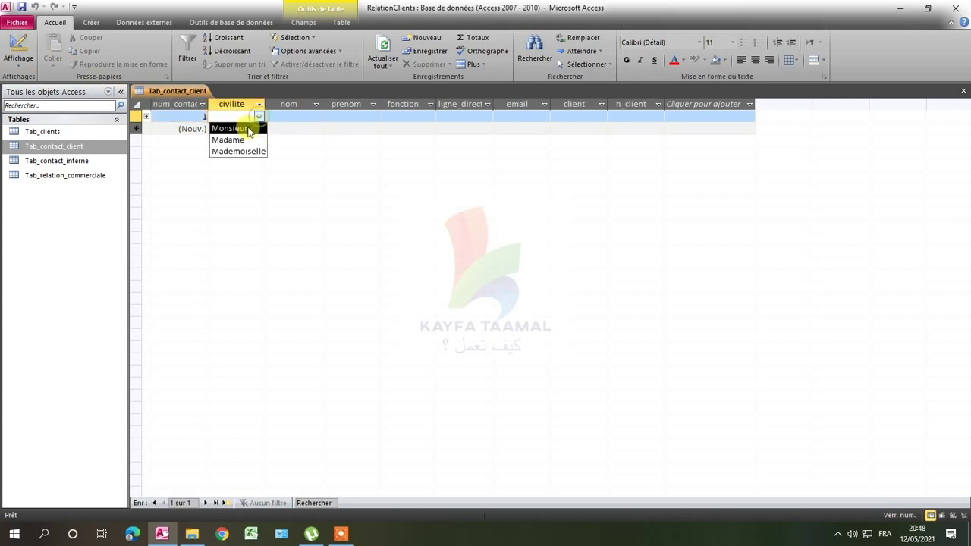
click(245, 126)
click(253, 129)
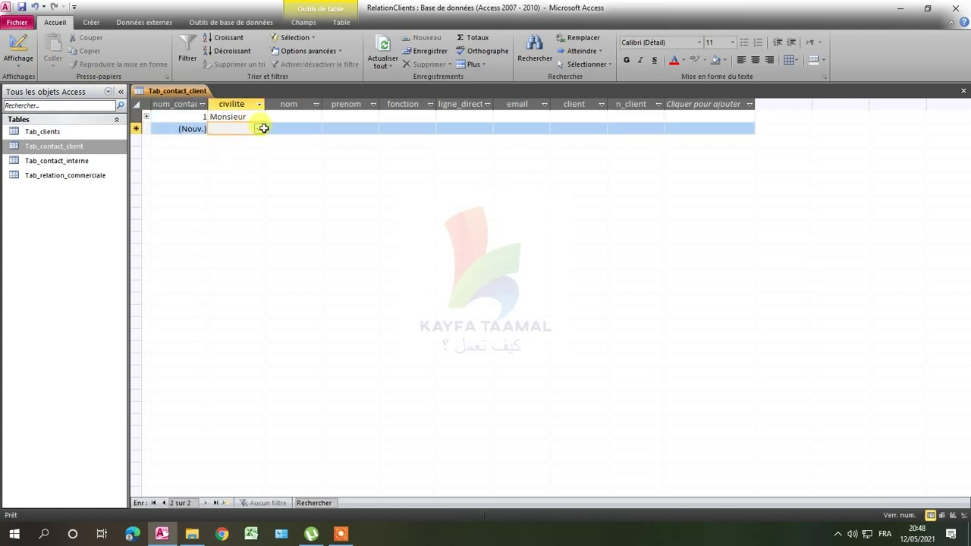
Try to replace the first record's civilite with the off-list value gggg and leave the record
click(257, 118)
drag(256, 118, 197, 116)
text(gggg)
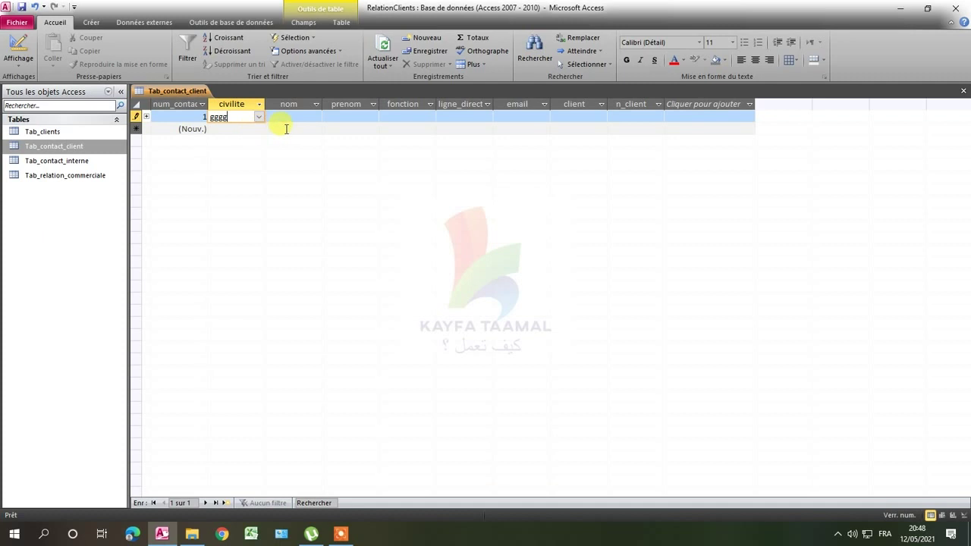
click(240, 129)
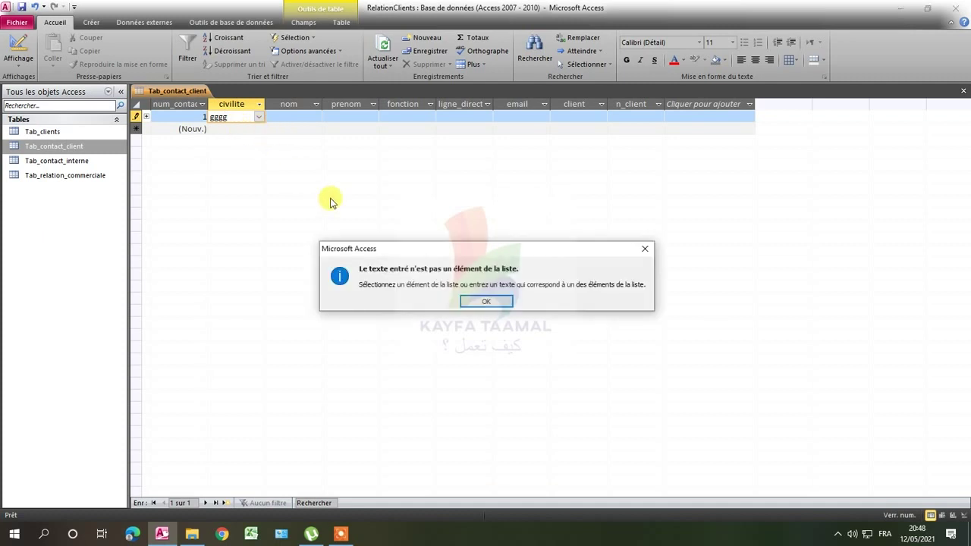
click(487, 301)
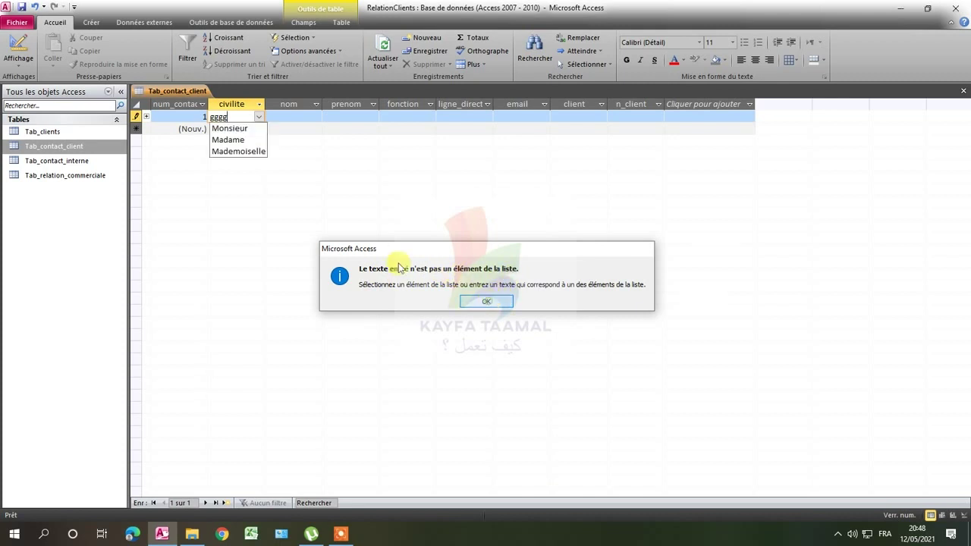
click(295, 133)
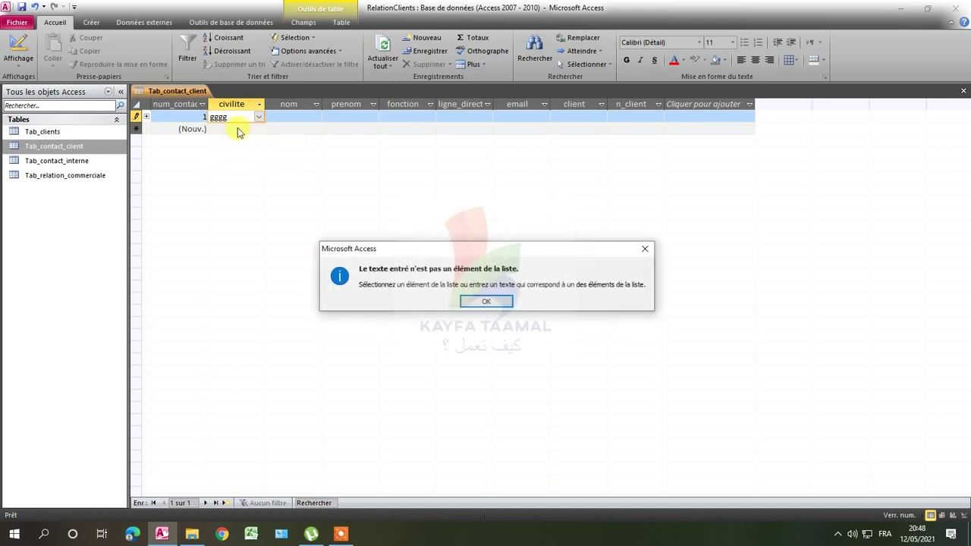
click(479, 300)
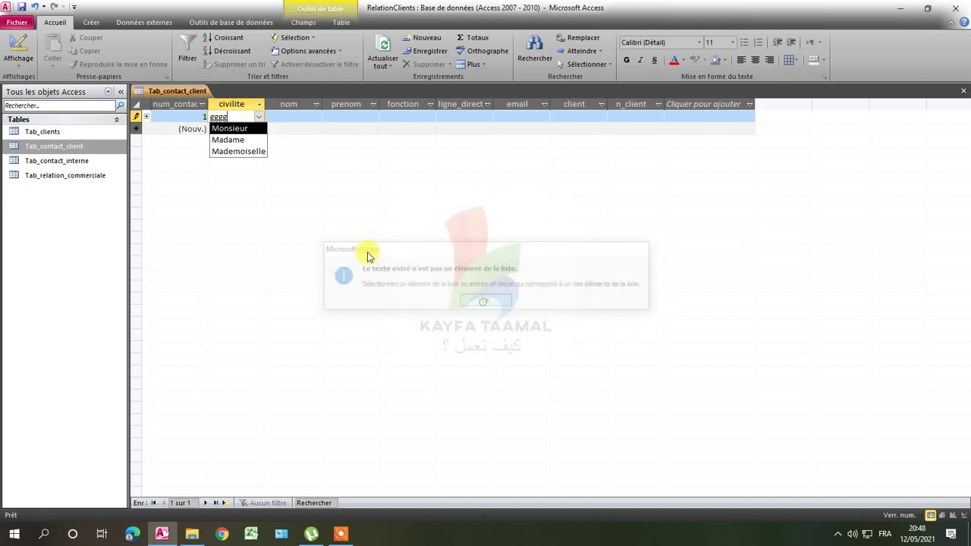
Clear the rejected gggg value from the first record's civilite and return the table to design view
right_click(179, 92)
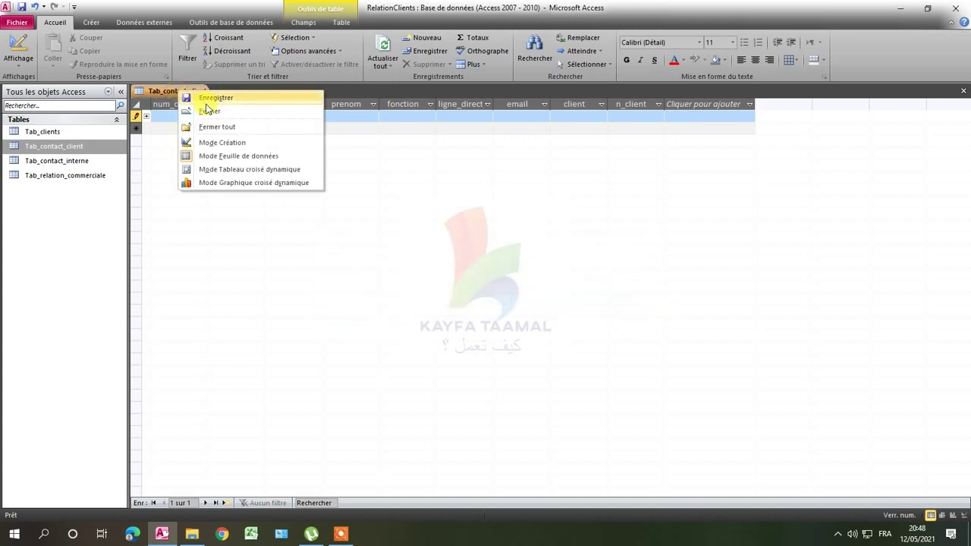
click(220, 143)
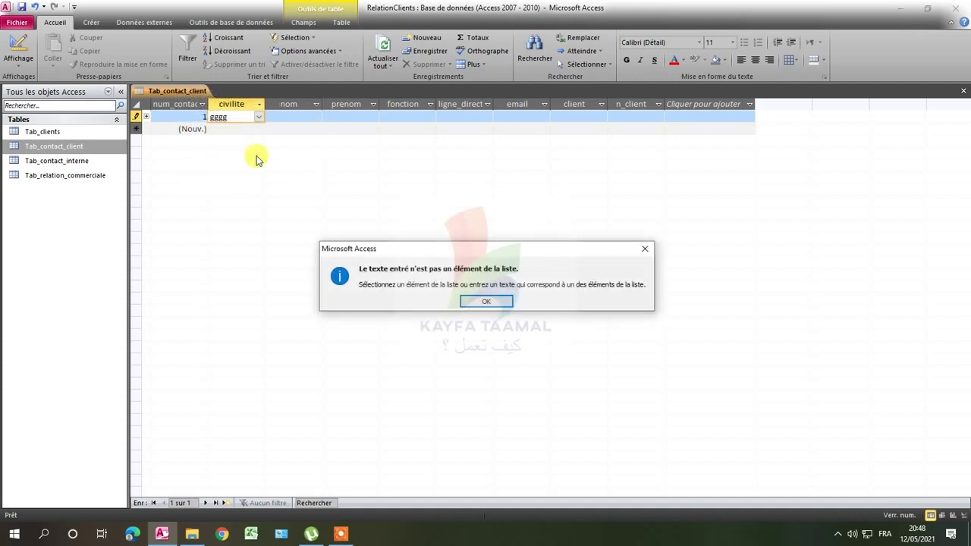
click(643, 248)
key(BackSpace)
key(BackSpace)
key(BackSpace)
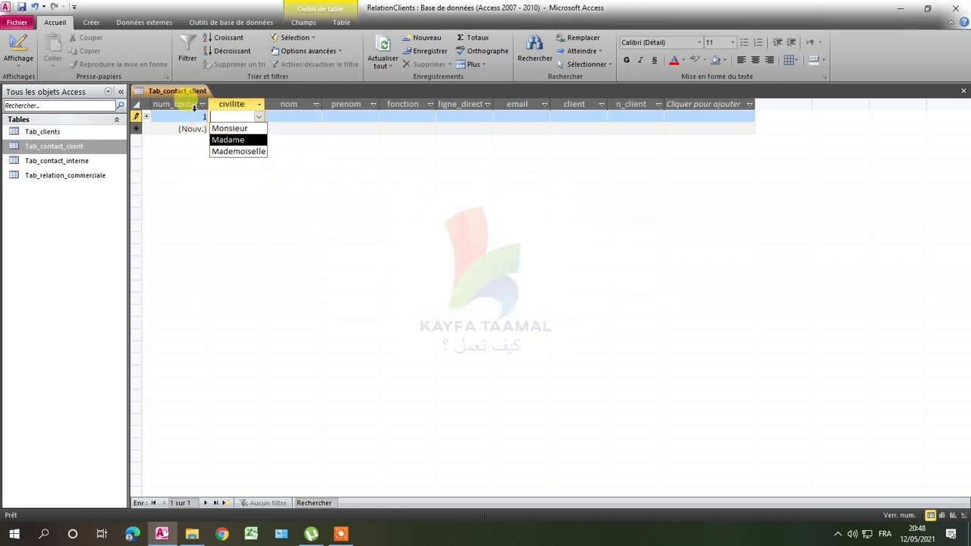
right_click(179, 93)
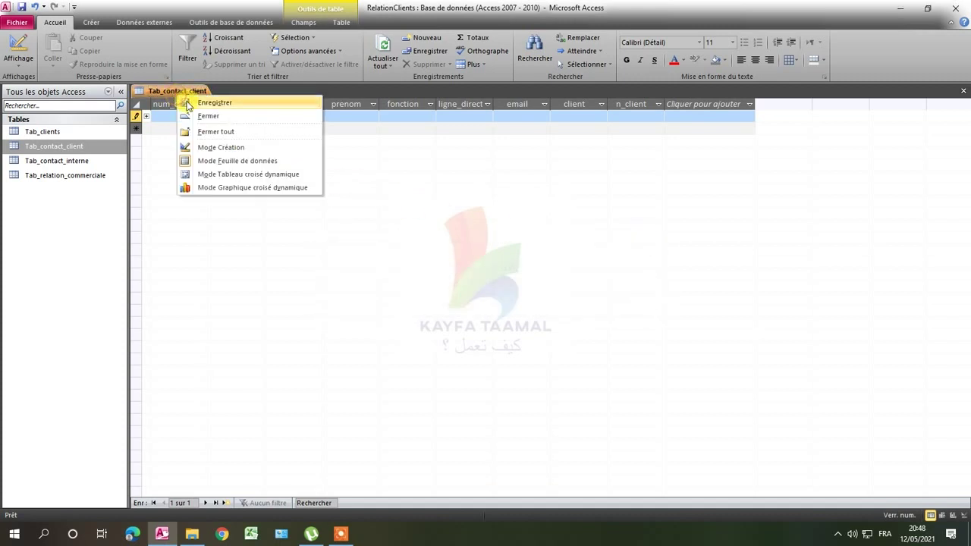
click(216, 148)
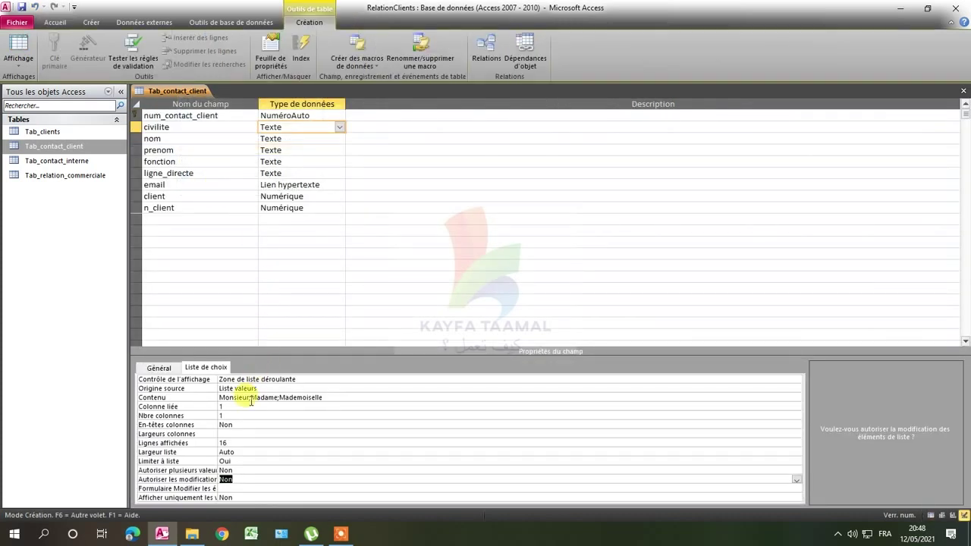
Set the civilite field's Autoriser les modifications lookup property to Oui
click(230, 479)
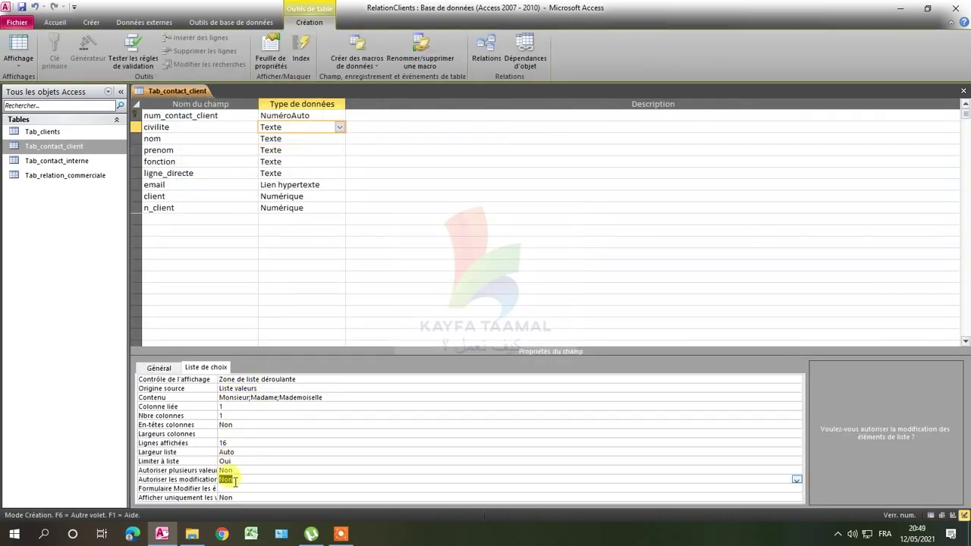
click(795, 479)
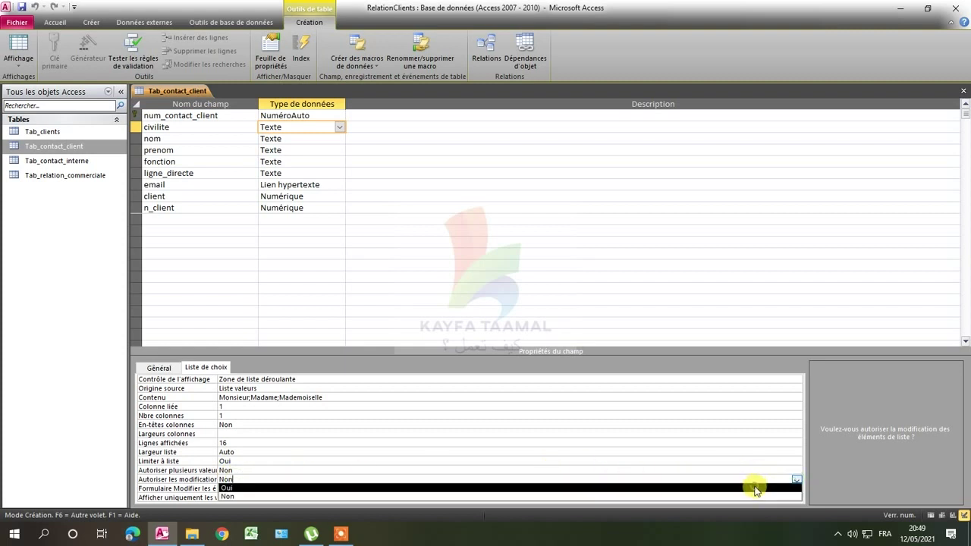
click(755, 489)
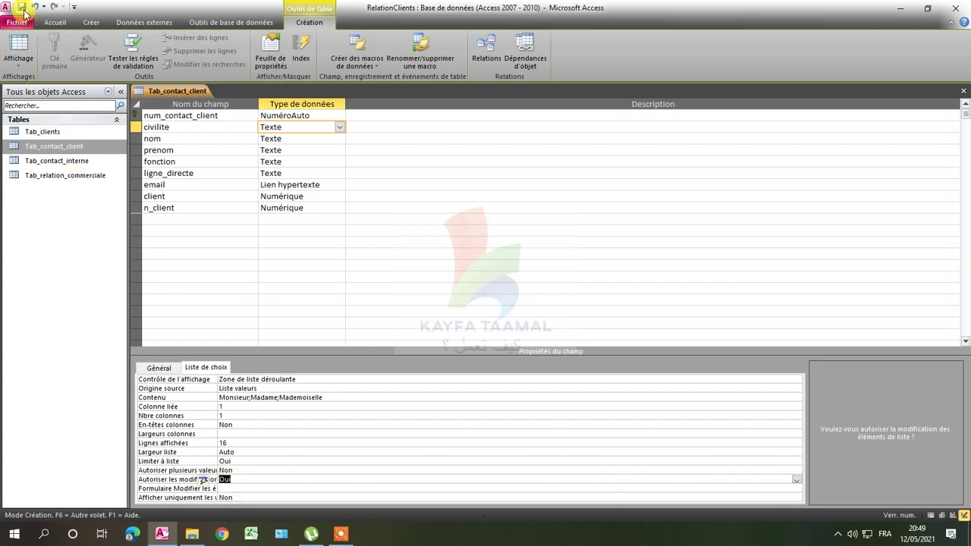
Save the modified table design and display Tab_contact_client as a datasheet
right_click(162, 91)
click(190, 96)
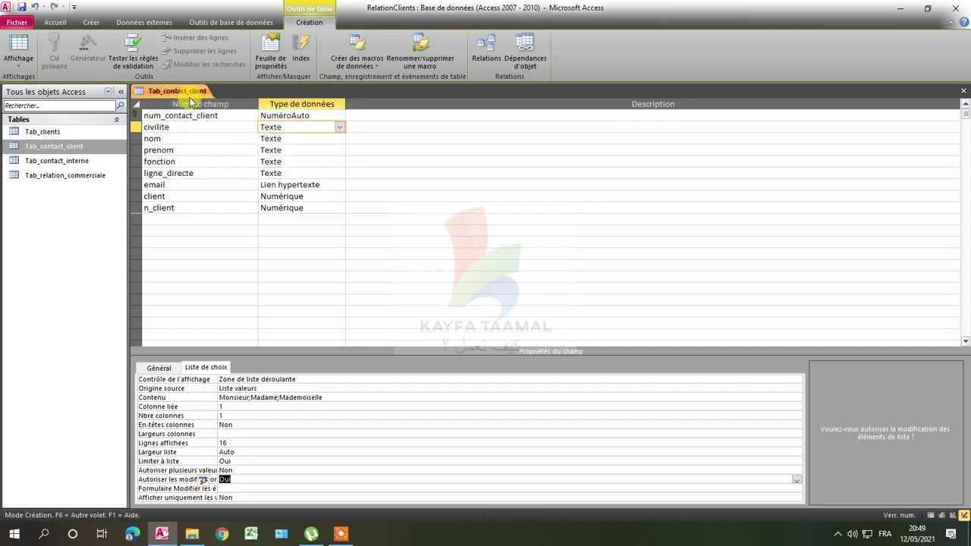
click(18, 47)
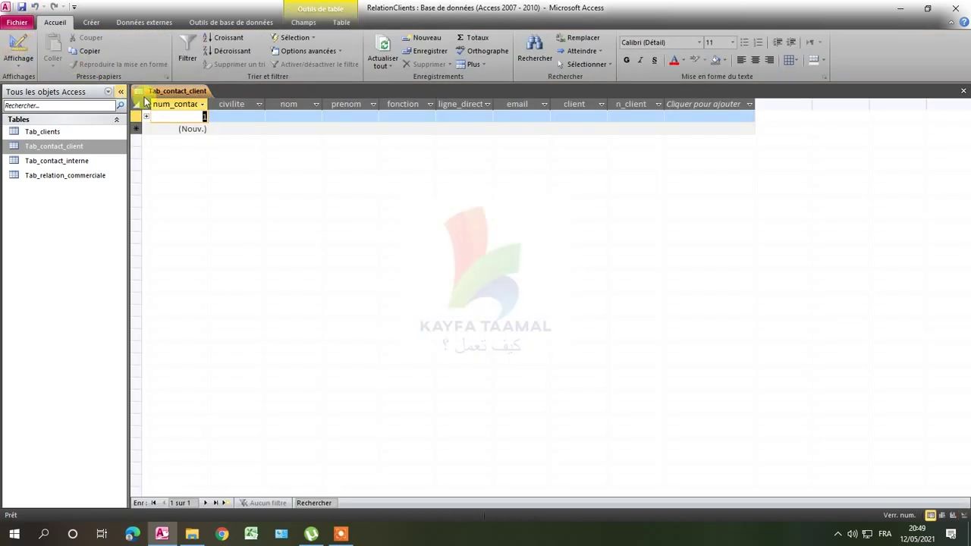
Set the first record's civilite to Monsieur from the value list and commit the record
click(228, 118)
click(259, 116)
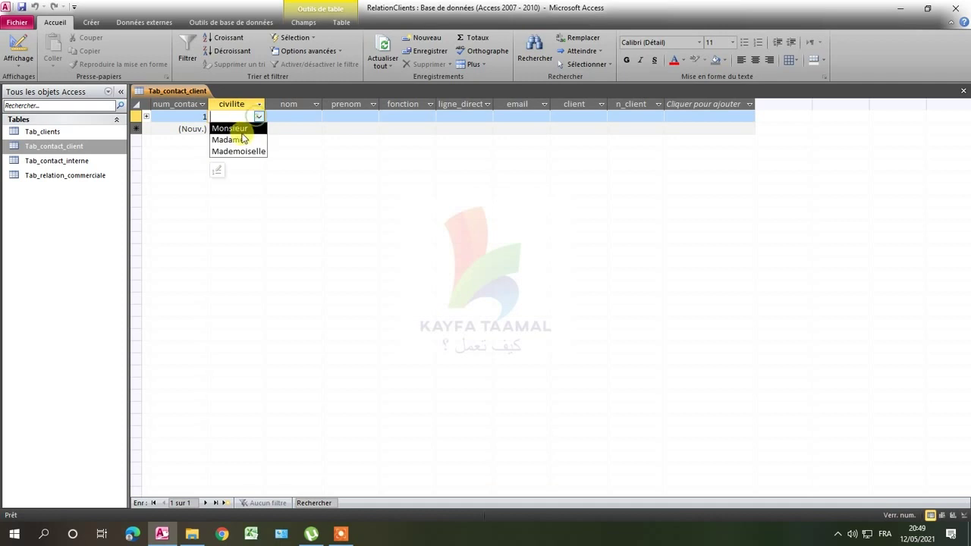
click(239, 129)
click(231, 131)
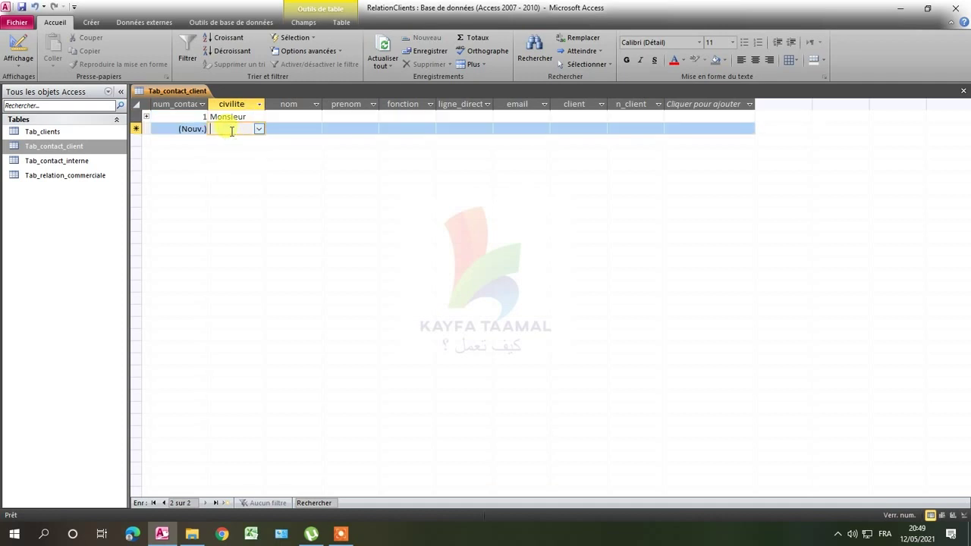
Replace the first record's civilite with the off-list value oui and try to commit the record
click(246, 117)
click(259, 117)
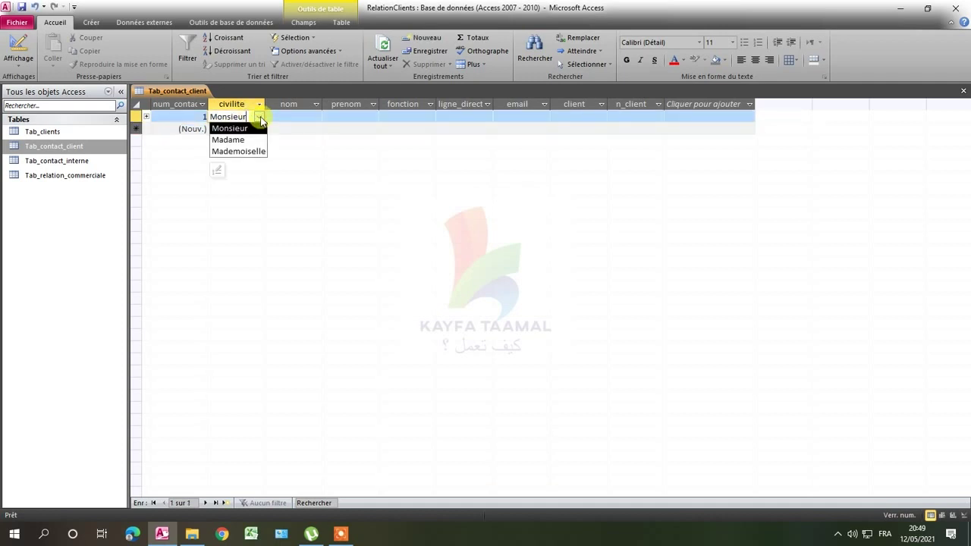
click(257, 116)
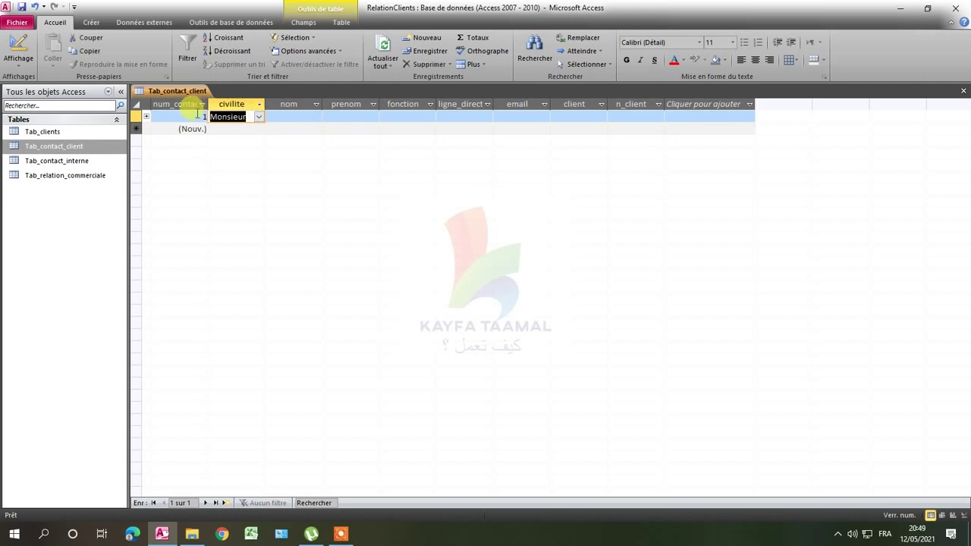
text(oui)
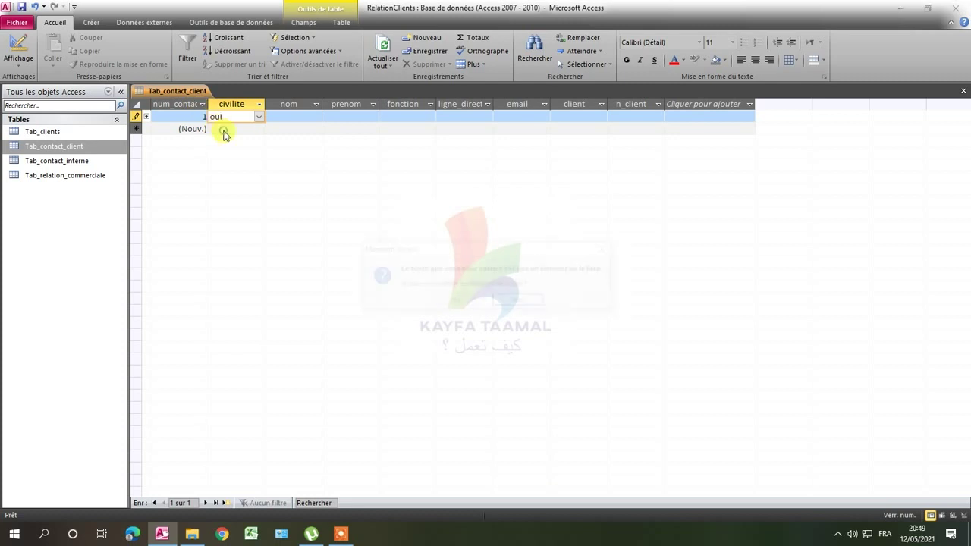
click(220, 130)
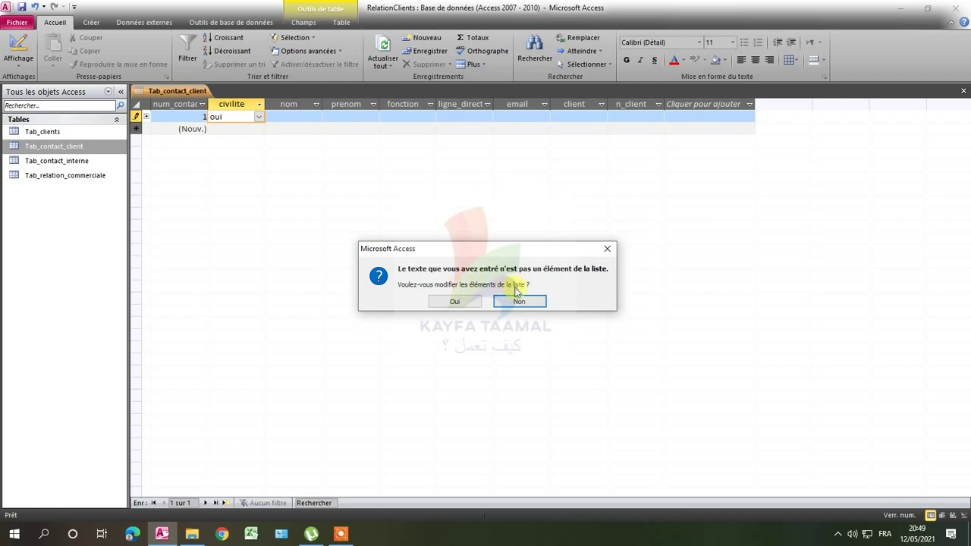
Agree to modify the civilite list and confirm oui as an additional list item
click(454, 302)
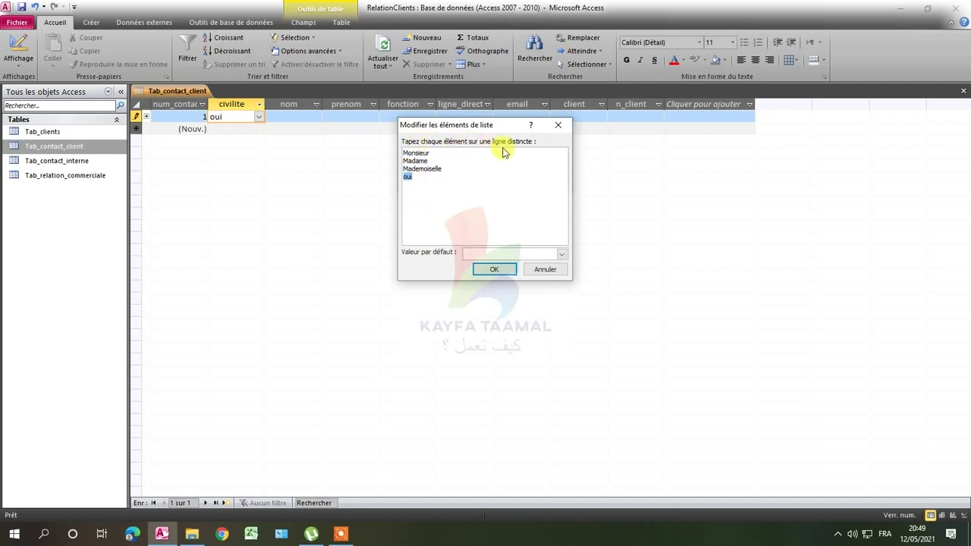
click(411, 181)
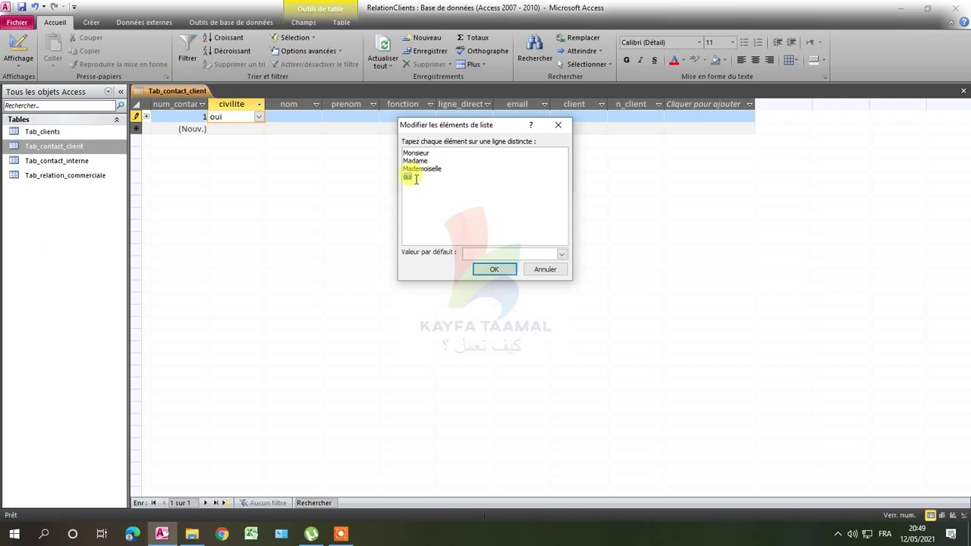
double_click(415, 180)
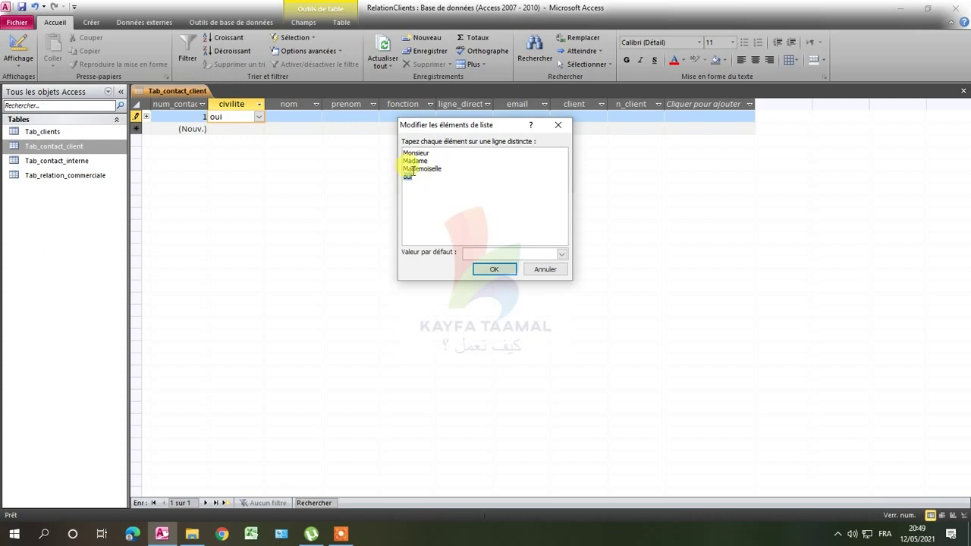
click(494, 269)
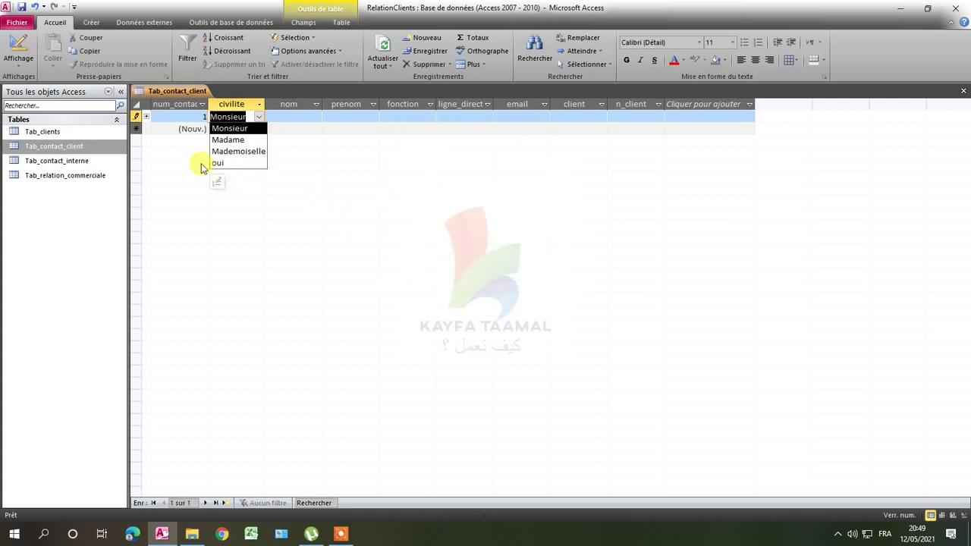
Open Tab_contact_client in design mode and remove "oui" from the civilite field's Contenu list, keeping Monsieur, Madame and Mademoiselle
right_click(179, 91)
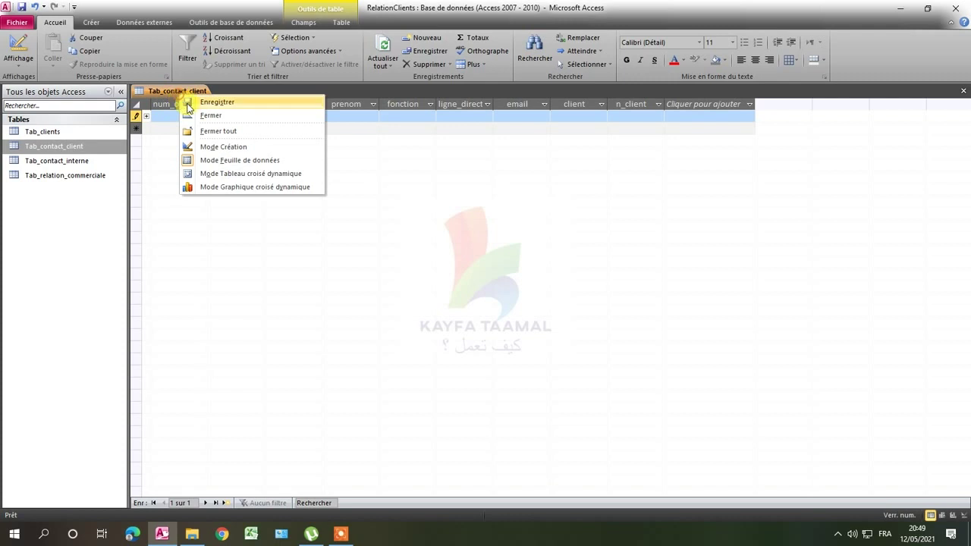
click(215, 147)
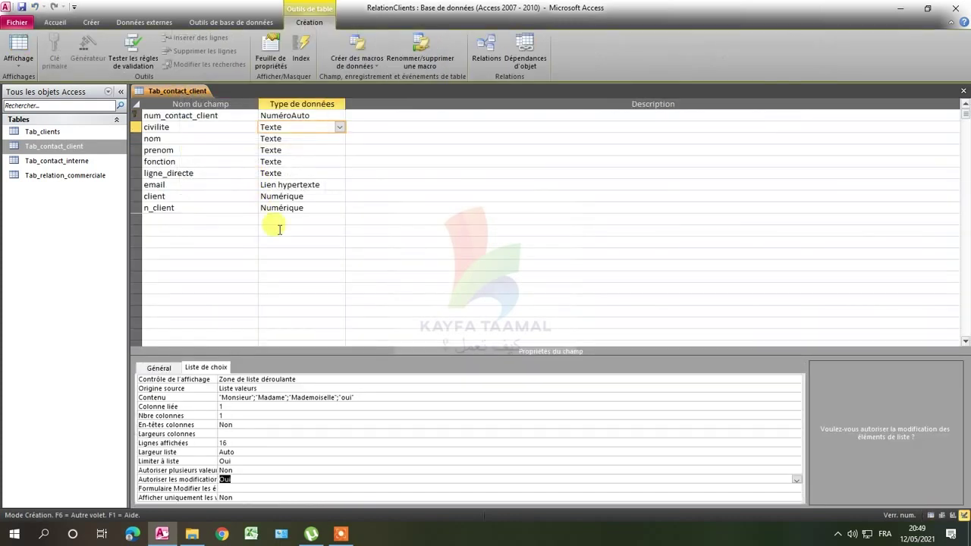
click(299, 131)
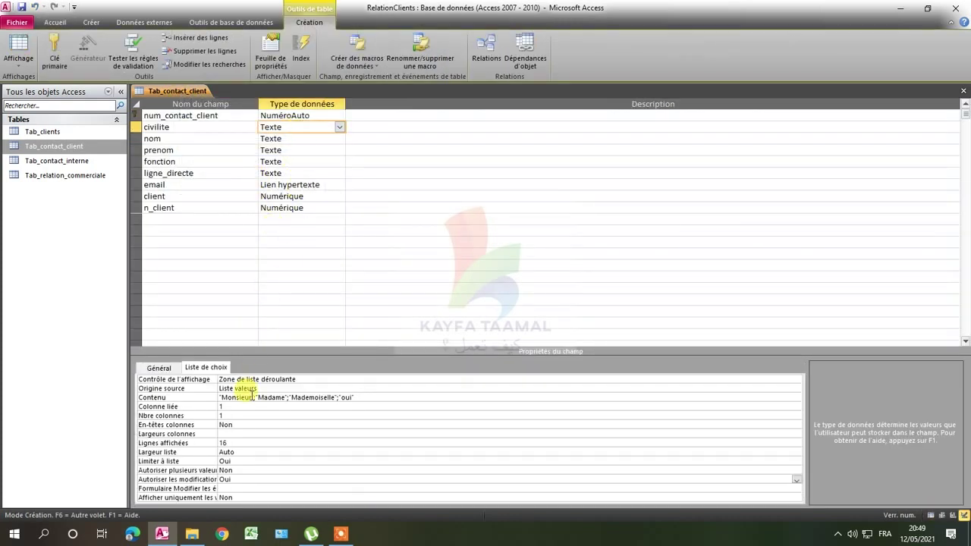
double_click(347, 397)
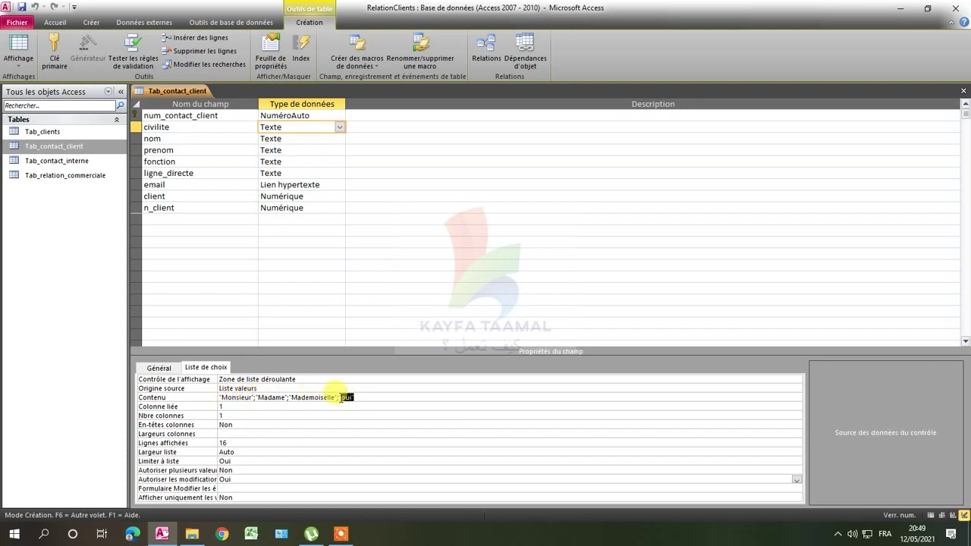
key(BackSpace)
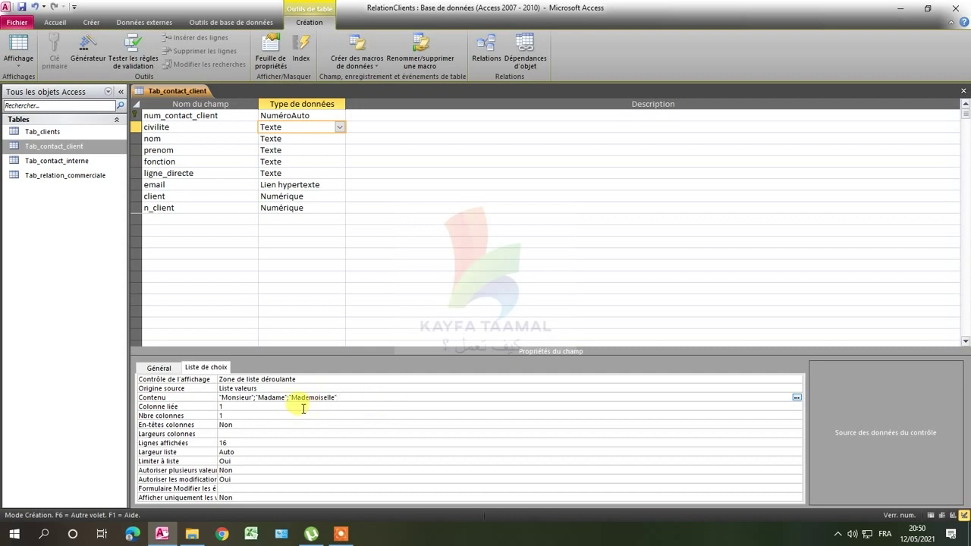
click(268, 415)
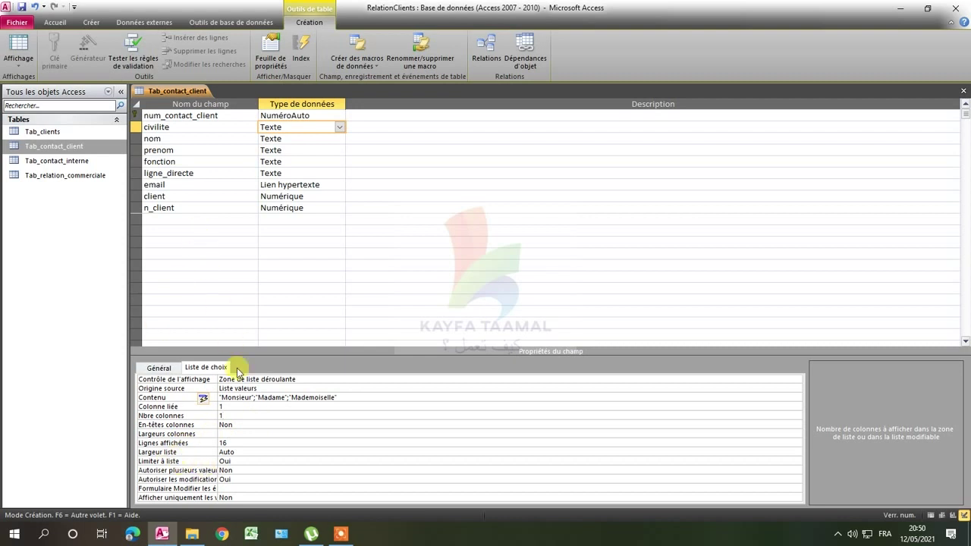
Set the civilite field's Autoriser les modifications lookup property to Non
click(238, 479)
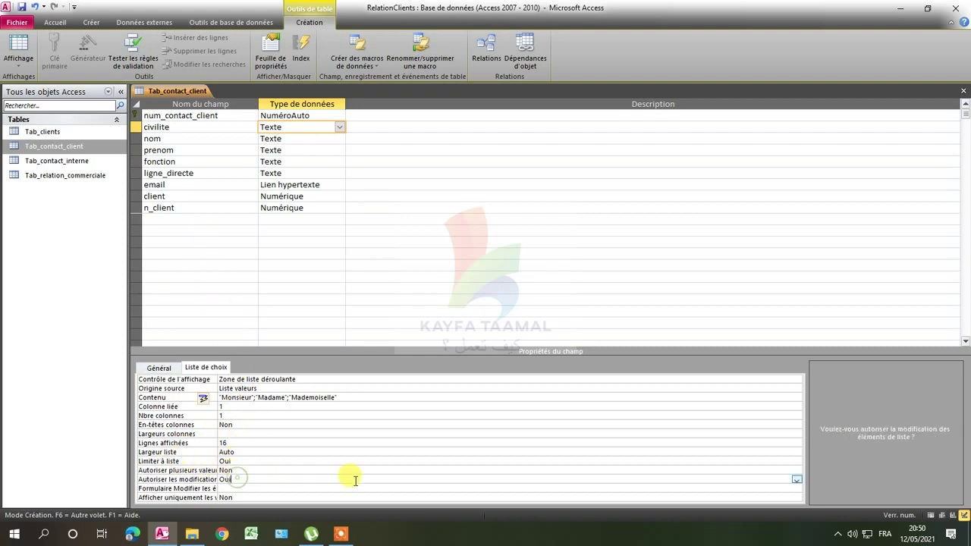
click(796, 480)
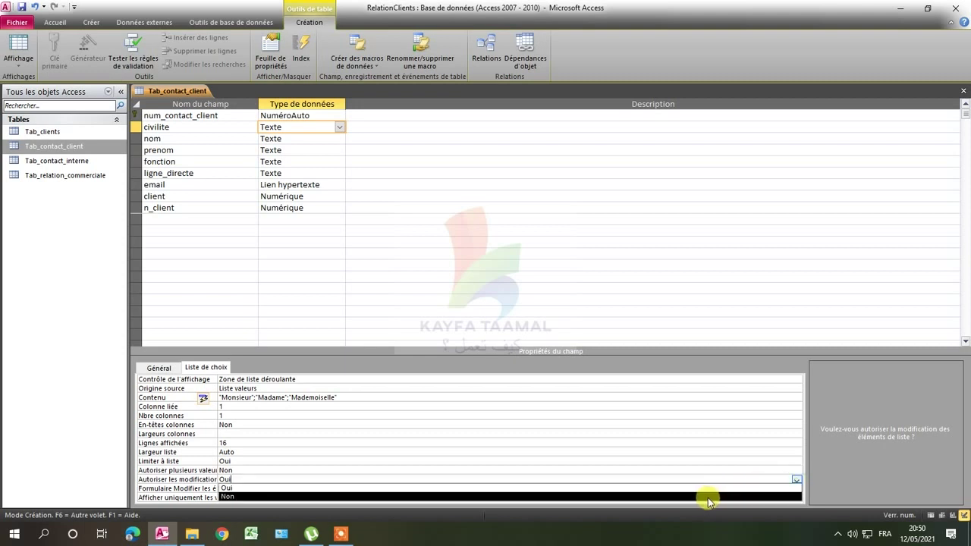
click(708, 497)
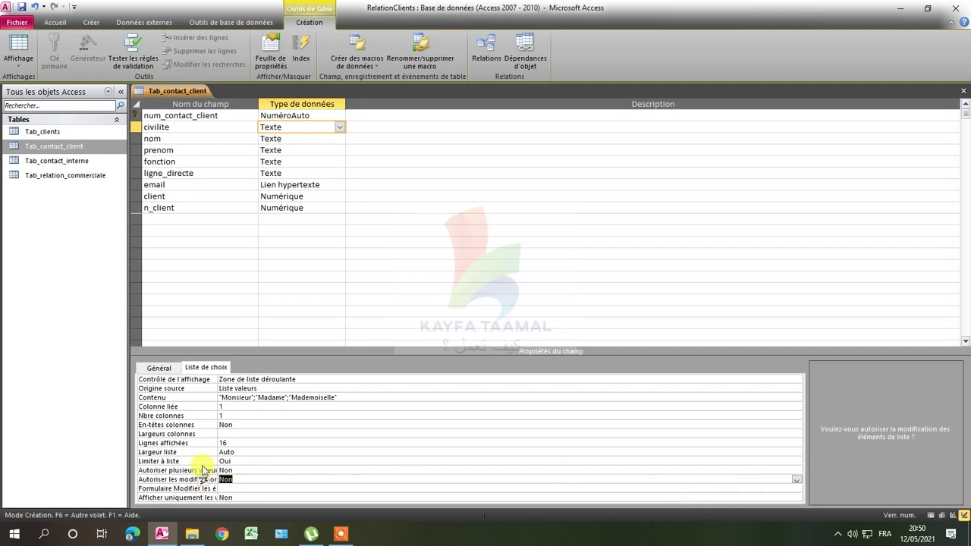